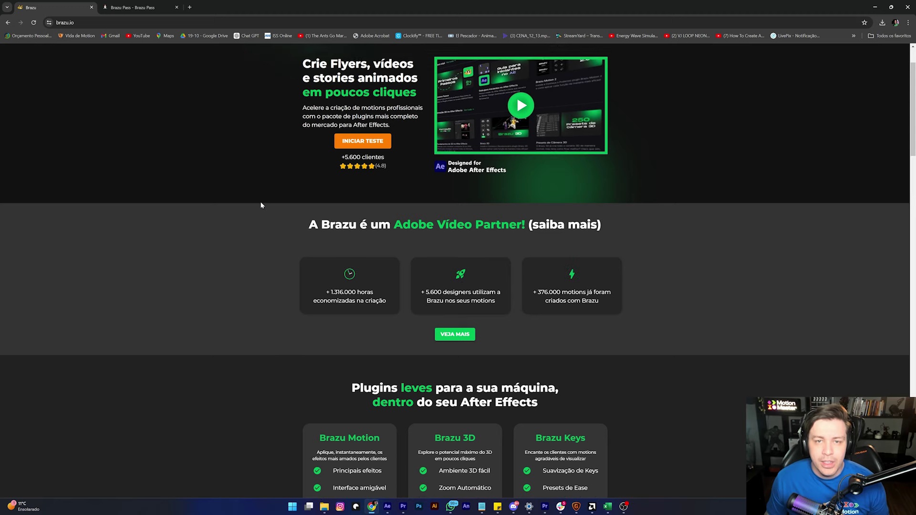
- After previewing the finished Doritos composition, bring up the brazu.io home page in Chrome
scroll(261, 205, "up", 2)
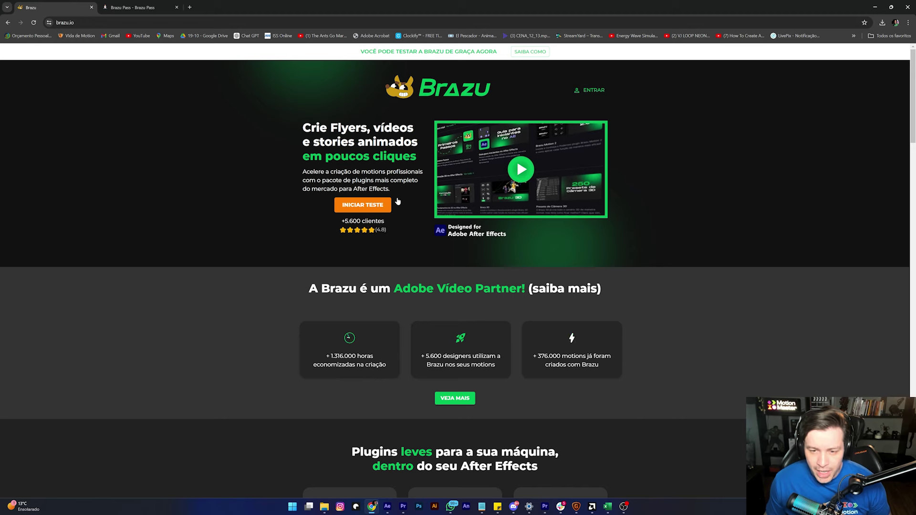
- Scroll through brazu.io's plan cards and jobs calculator, then back up to the Brazu Pass card
scroll(285, 225, "down", 3)
scroll(285, 224, "down", 5)
scroll(285, 224, "down", 3)
scroll(284, 227, "down", 3)
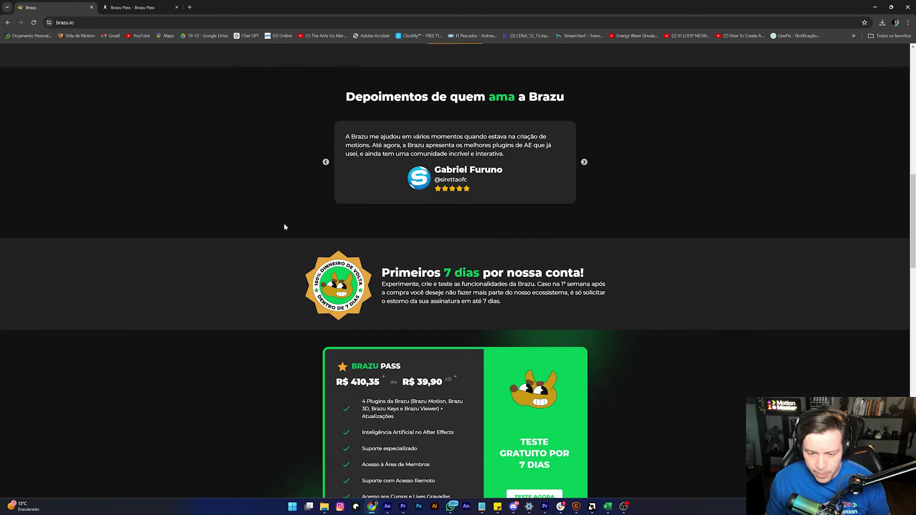
scroll(284, 227, "down", 3)
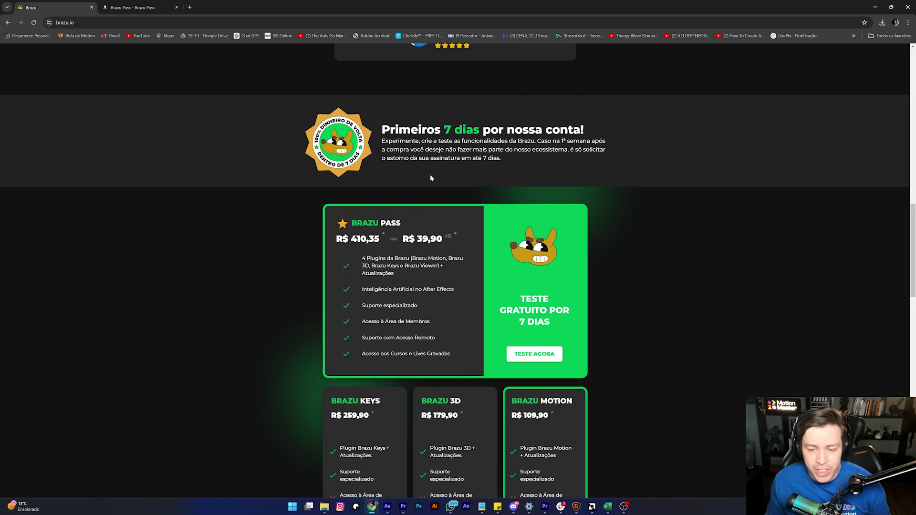
scroll(518, 259, "down", 3)
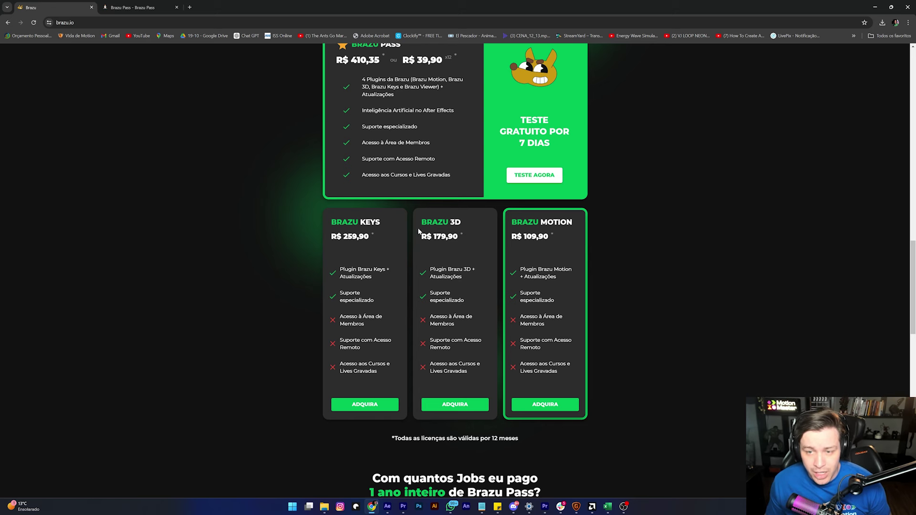
scroll(480, 228, "down", 2)
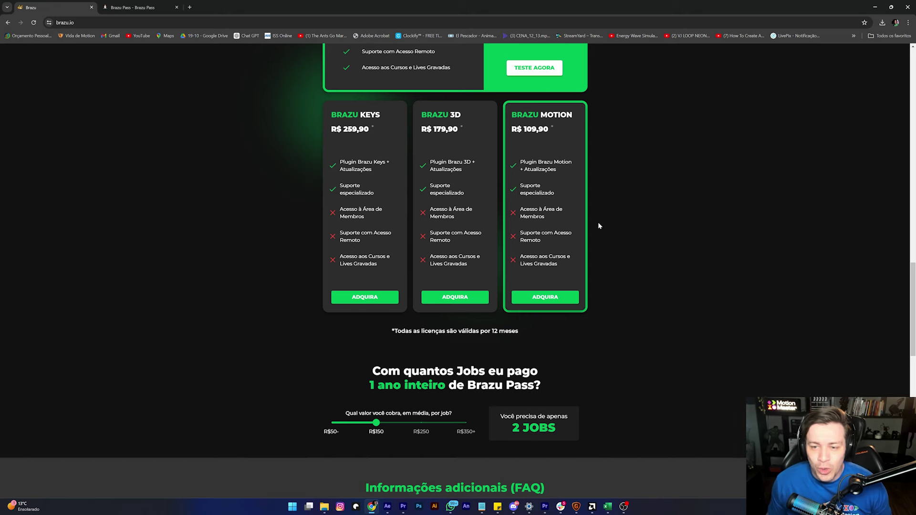
scroll(625, 264, "up", 5)
scroll(614, 255, "up", 1)
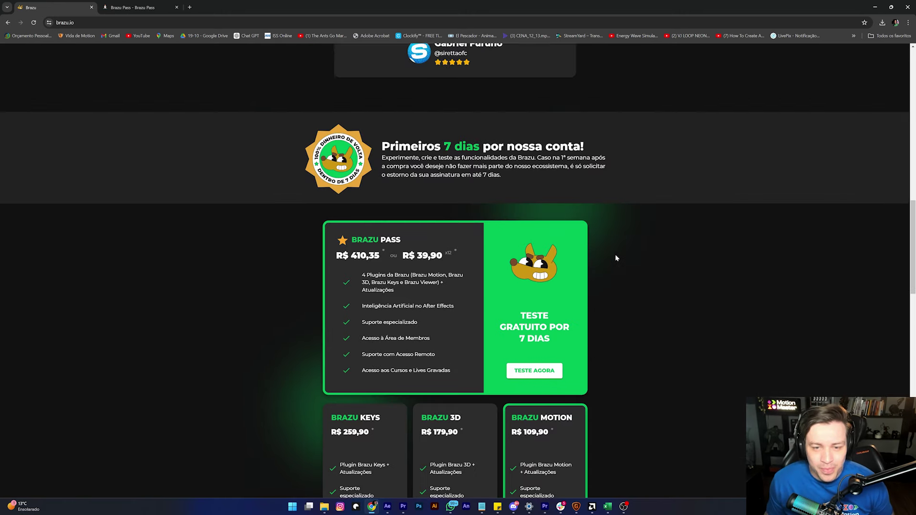
scroll(613, 260, "up", 1)
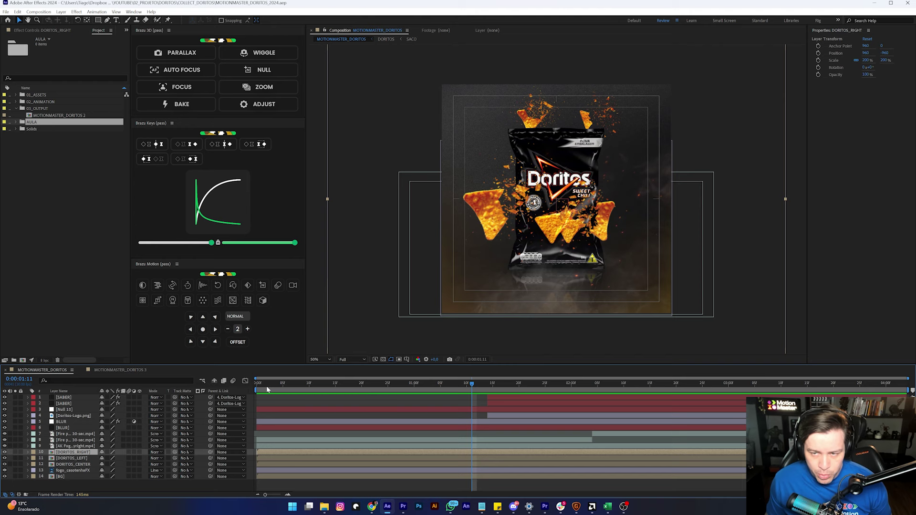
- Preview the Doritos animation to the logo, then scrub MOTIONMASTER_DORITOS 3 to the exploding chips
left_click(266, 385)
key("space")
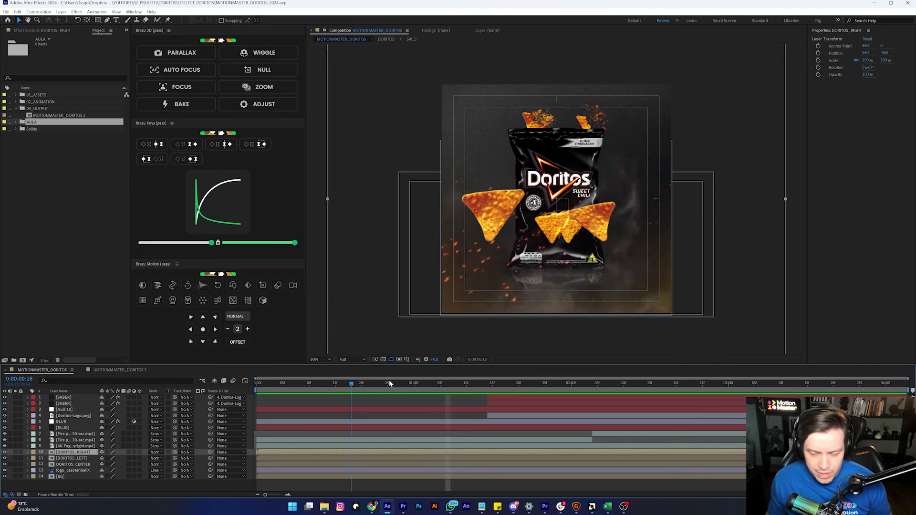
mouse_move(446, 384)
left_mouse_down()
mouse_move(687, 384)
mouse_move(267, 385)
left_mouse_up()
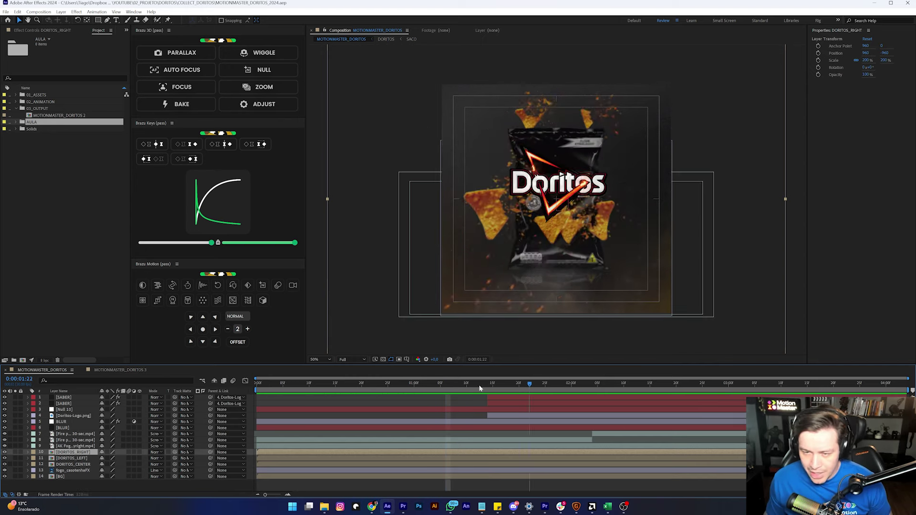
left_click(119, 370)
mouse_move(274, 385)
left_mouse_down()
mouse_move(422, 387)
mouse_move(267, 389)
mouse_move(561, 384)
mouse_move(253, 382)
mouse_move(333, 393)
left_mouse_up()
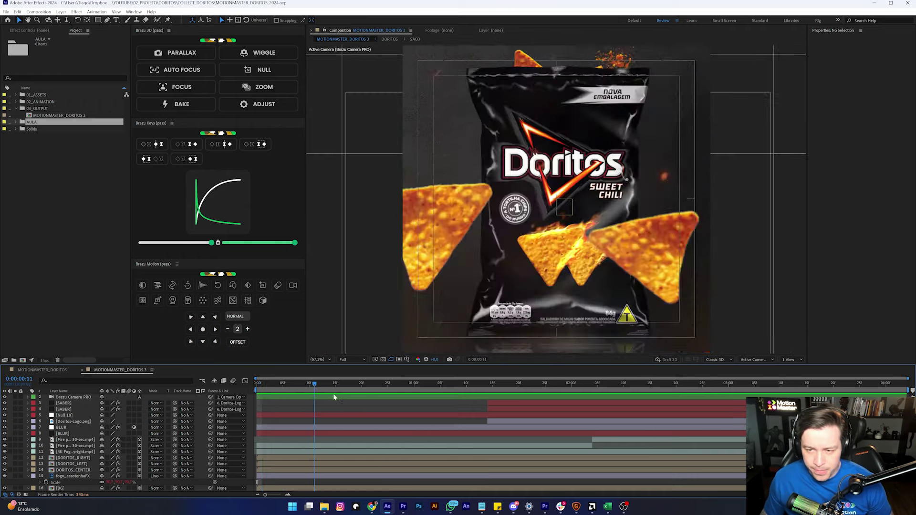
- Return to MOTIONMASTER_DORITOS and inspect the logo, null and two fire layers
left_click(42, 370)
left_click(73, 415)
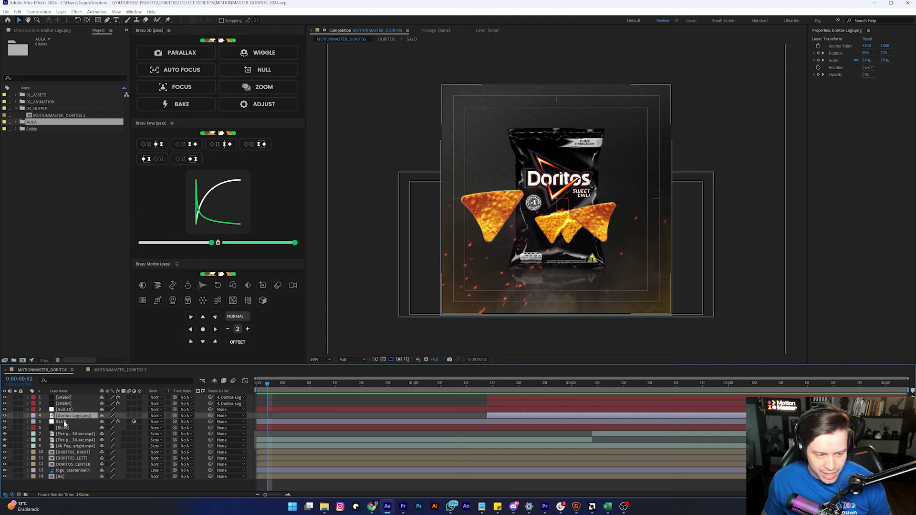
left_click(288, 410)
left_click(80, 434)
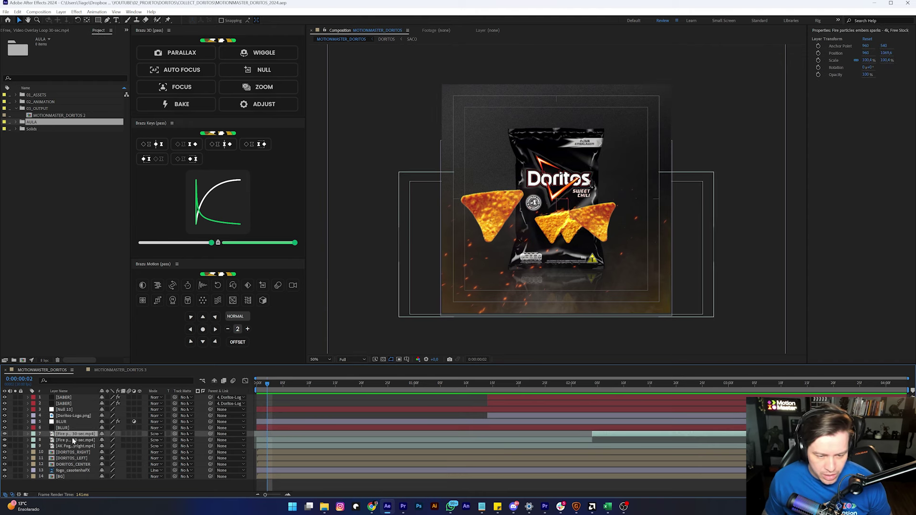
left_click(67, 440)
- Toggle the fire, fog and right chip layers off and on to compare their contribution
left_click(5, 440)
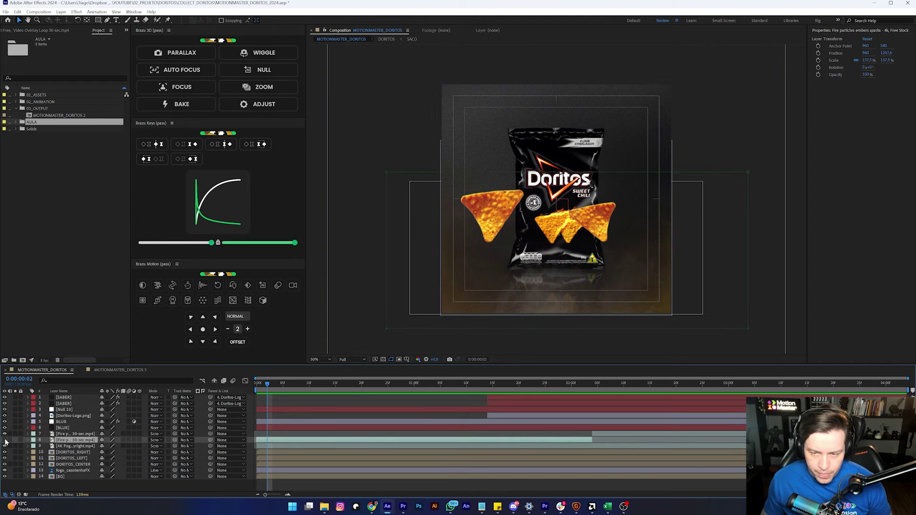
left_click(5, 441)
left_click(5, 440)
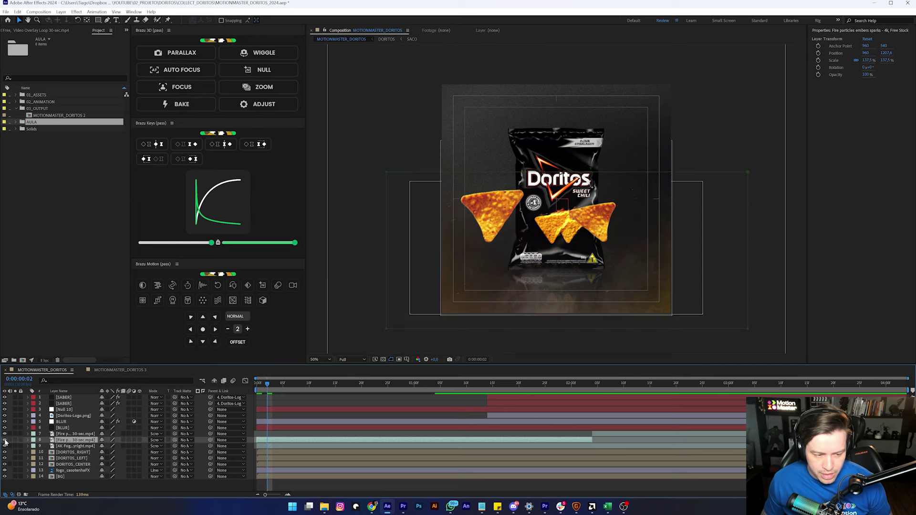
left_click(4, 440)
left_click(5, 446)
left_click(4, 446)
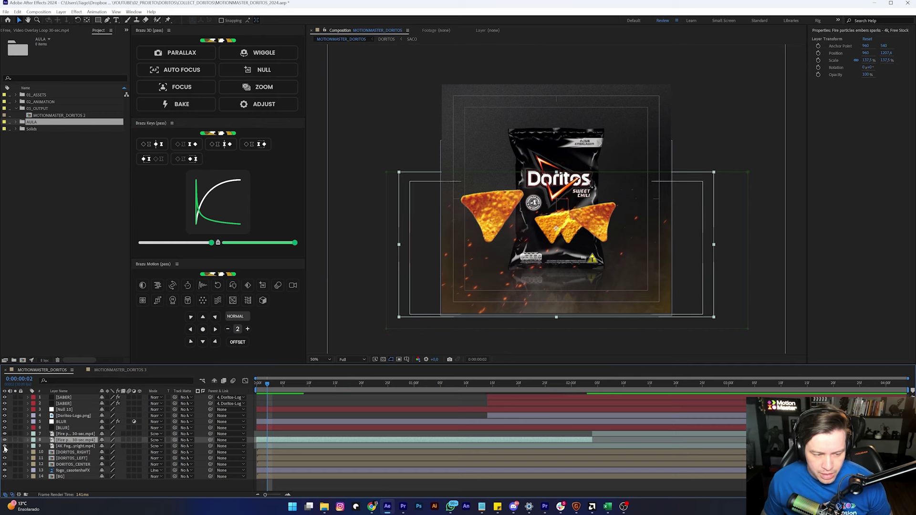
left_click(4, 458)
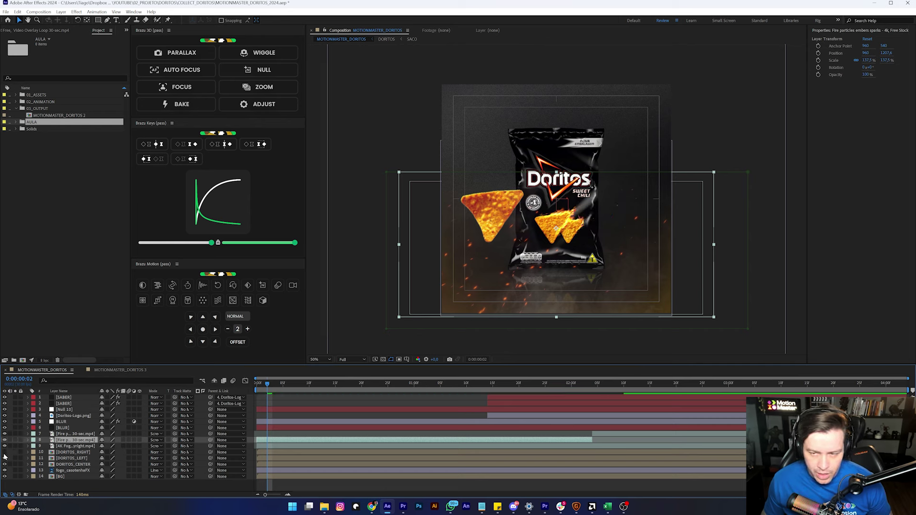
left_click(5, 457)
- Toggle the left chip, bottom fire glow and Doritos bag layers off and back on
left_click(4, 464)
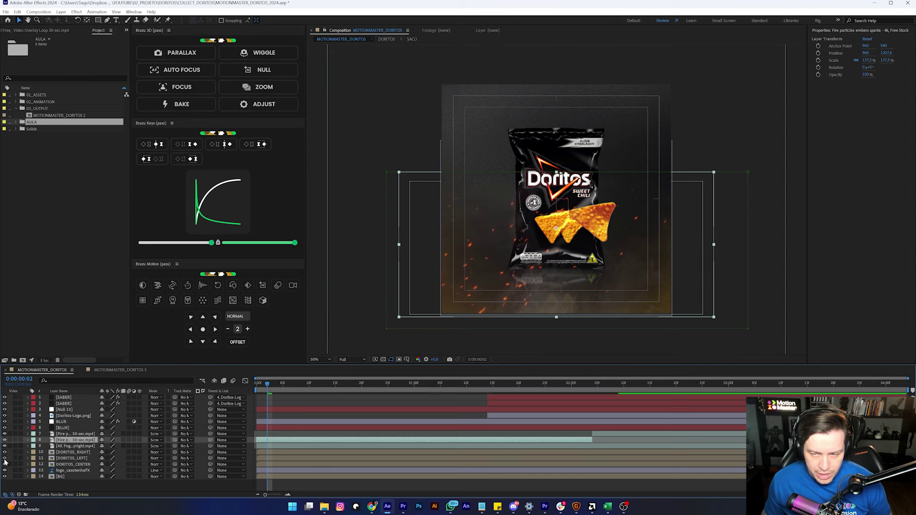
left_click(5, 464)
left_click(4, 470)
left_click(4, 465)
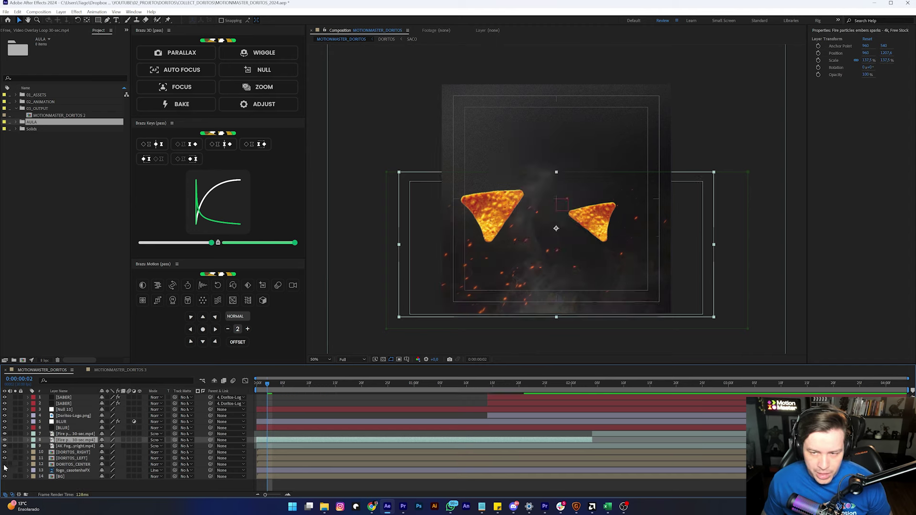
left_click(5, 465)
left_click(4, 470)
- Solo DORITOS_CENTER, the left and right chips and fogo fire, then select layers 7 to 14
left_click(71, 464)
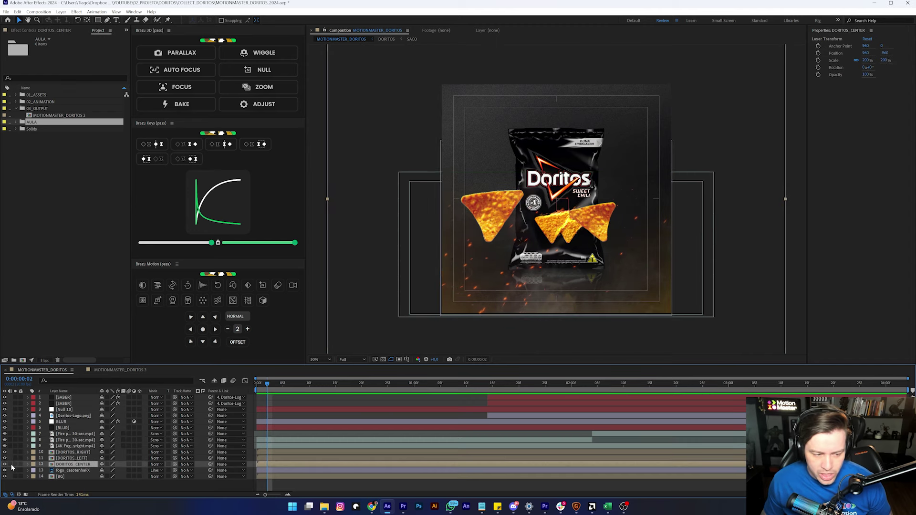
left_click(15, 464)
left_click_drag(285, 387, 435, 385)
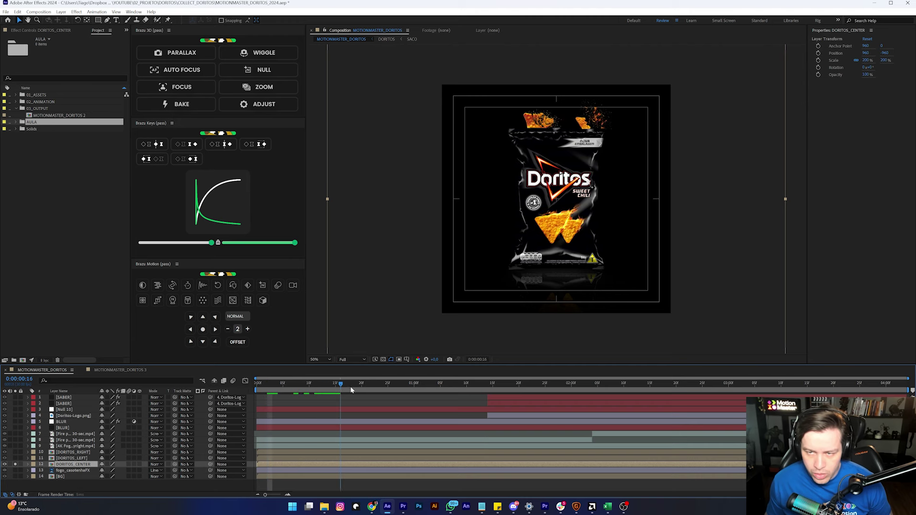
left_click(15, 458)
left_click(15, 452)
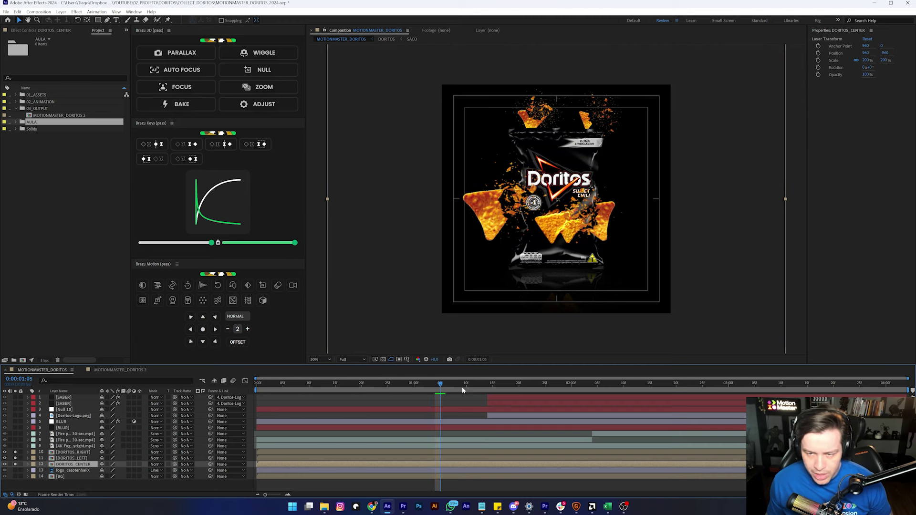
left_click_drag(463, 391, 258, 403)
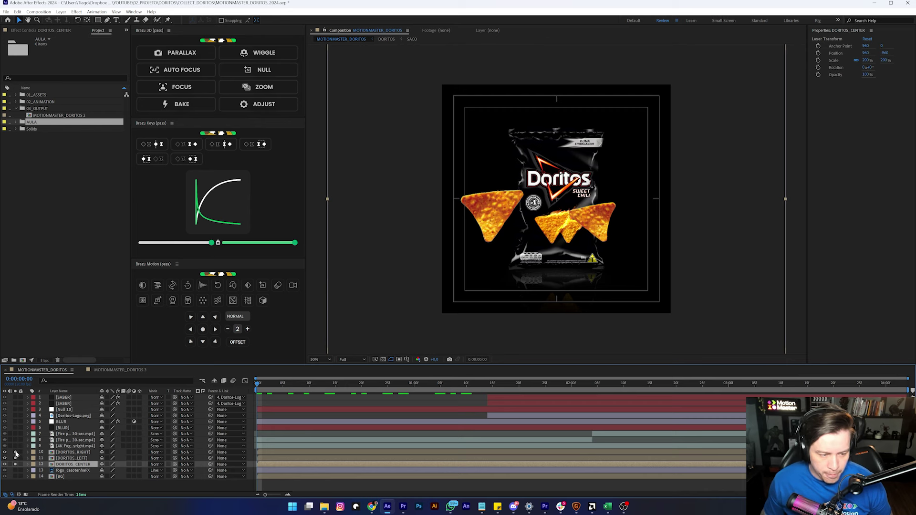
left_click(17, 470)
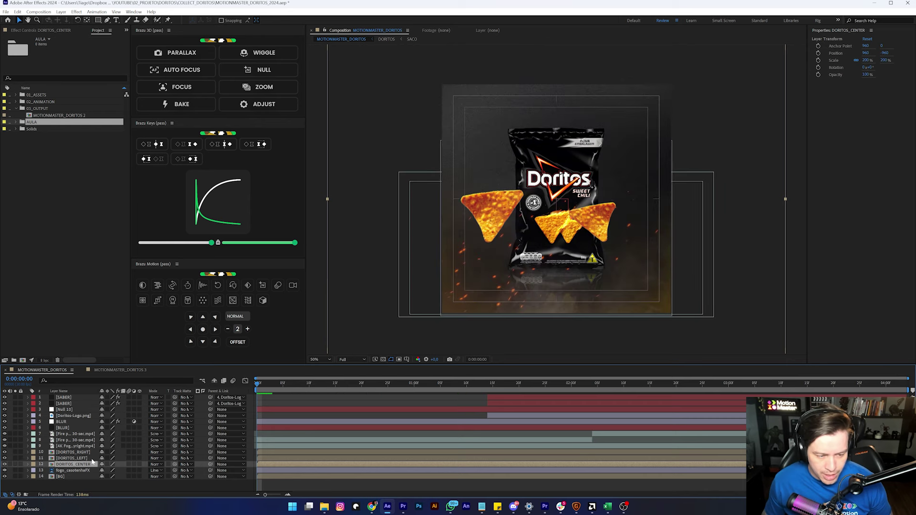
left_click(79, 434)
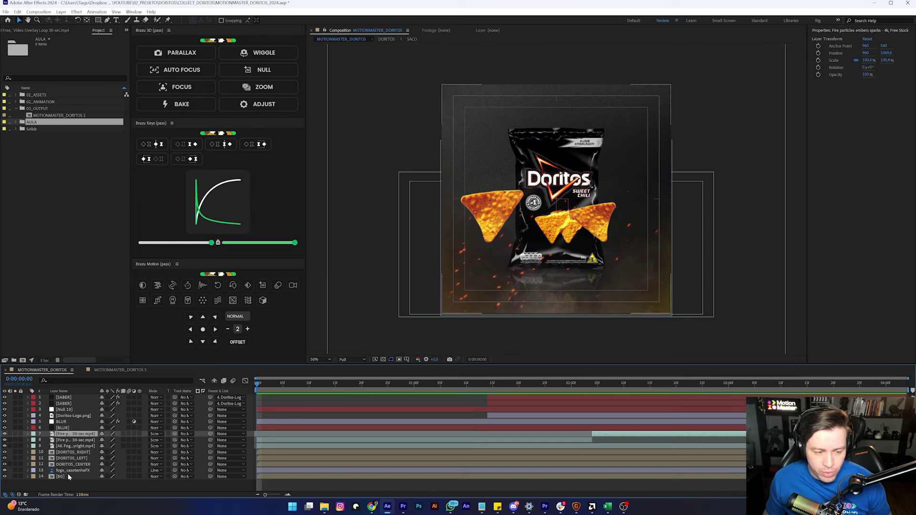
left_click(64, 476, "shift")
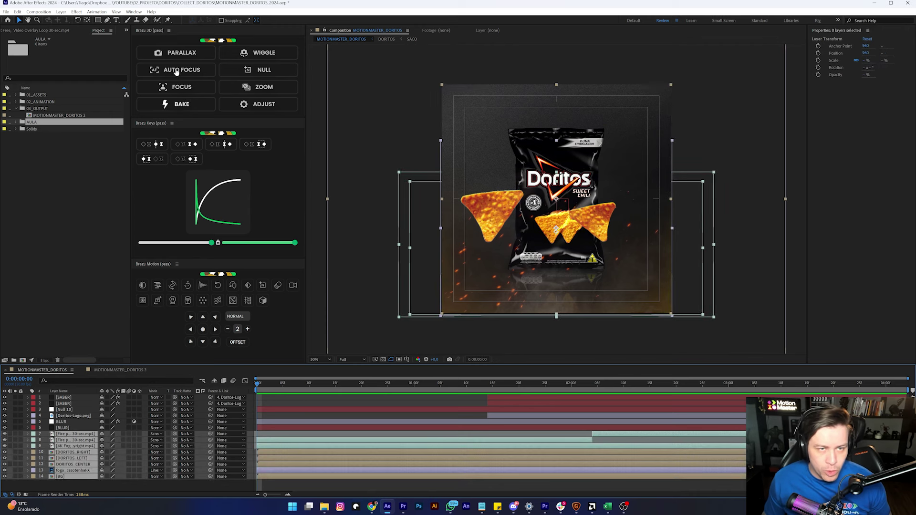
- Add a Brazu parallax camera rig and inspect its Brazu Camera PRO and Camera Control PRO layers
left_click(196, 56)
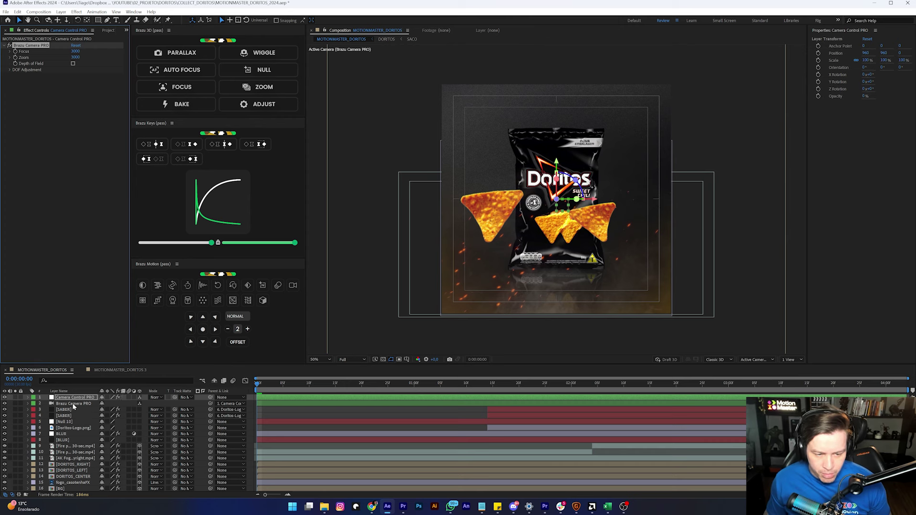
left_click(74, 404)
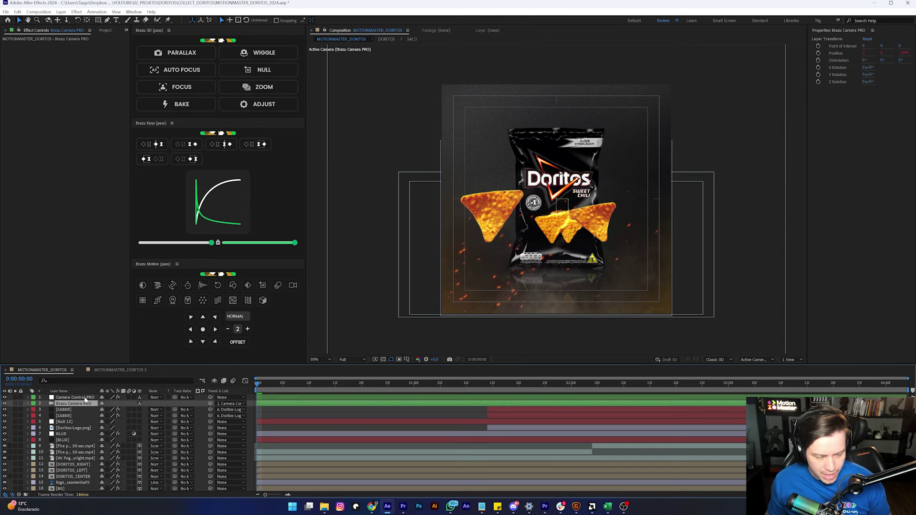
left_click(85, 398)
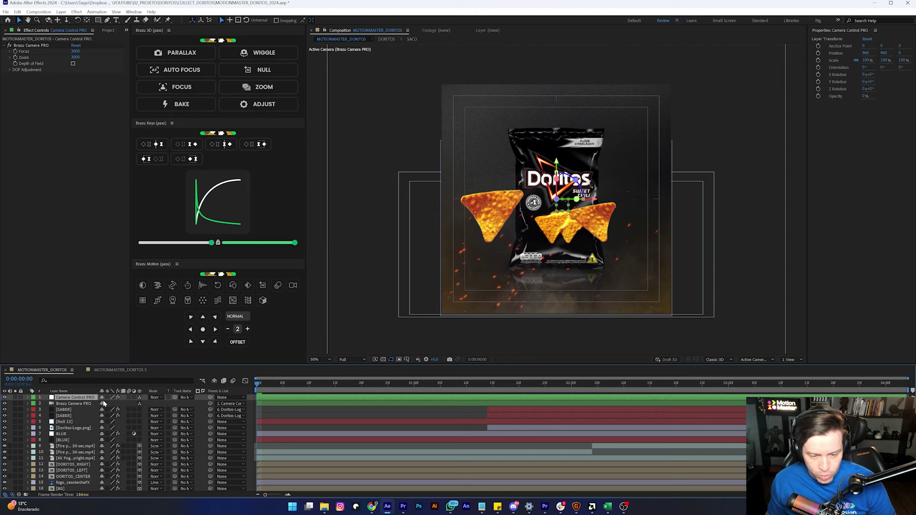
- Add a Camera Control PRO Position keyframe at 0:00:01:00, then return to frame zero
left_click(415, 385)
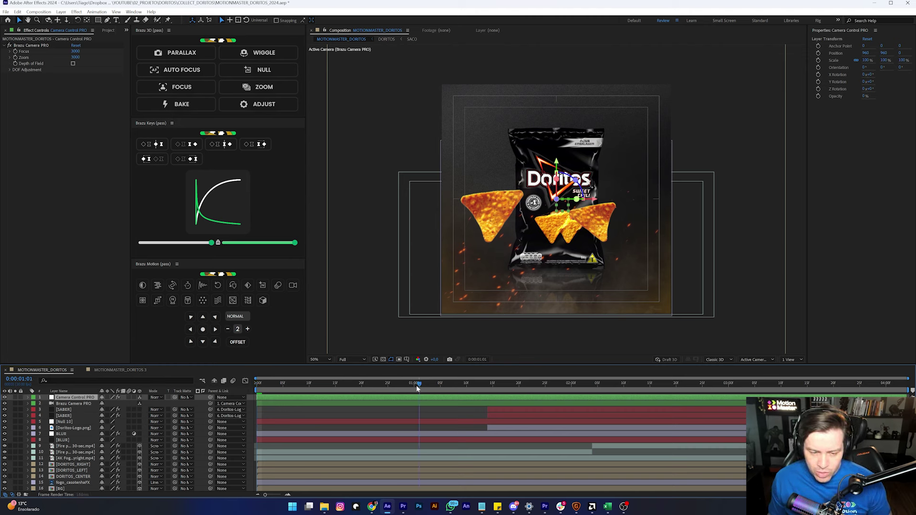
left_click_drag(416, 385, 413, 385)
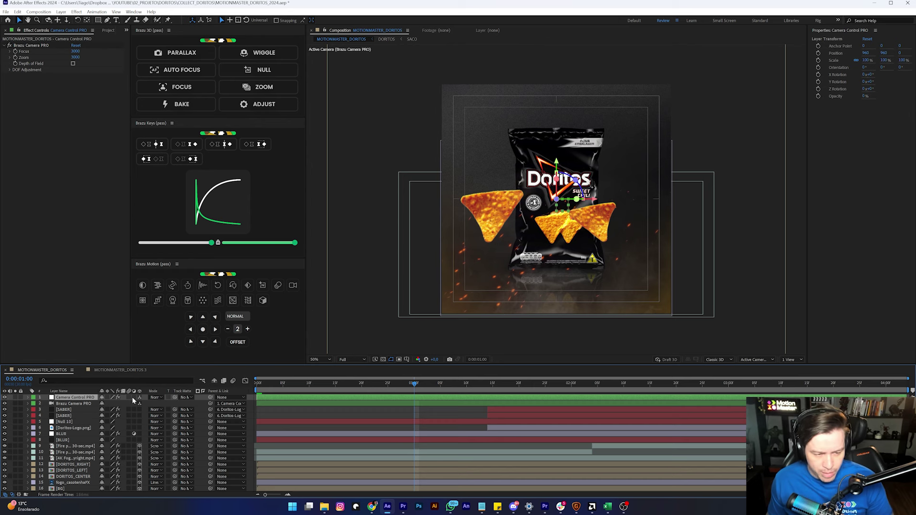
key("alt+shift+p")
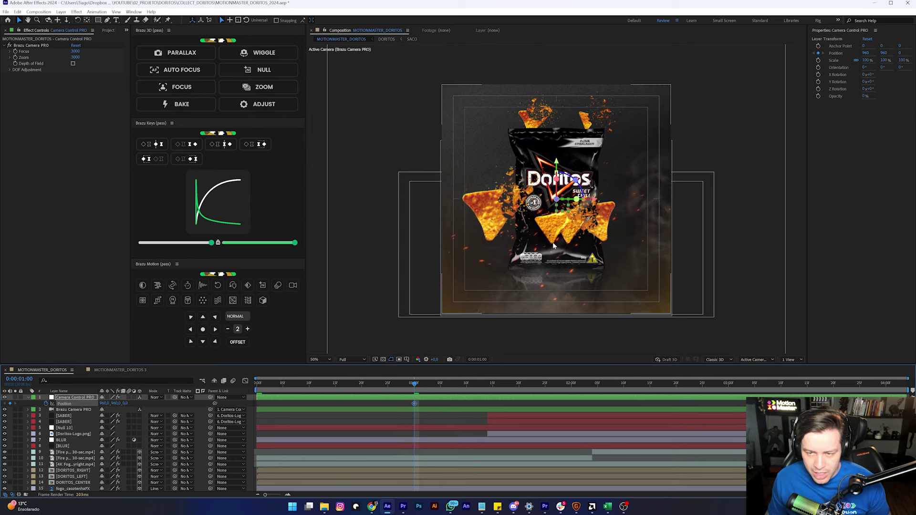
left_click(258, 384)
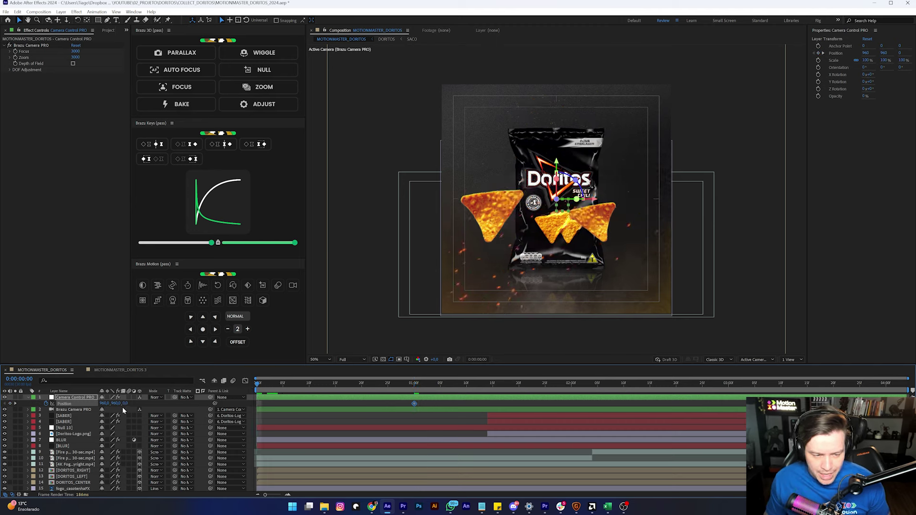
- Push the camera's Z position in close at frame zero, preview, and apply Brazu Keys easing to both keyframes
mouse_move(126, 404)
left_mouse_down()
mouse_move(463, 387)
mouse_move(463, 395)
mouse_move(351, 392)
left_mouse_up()
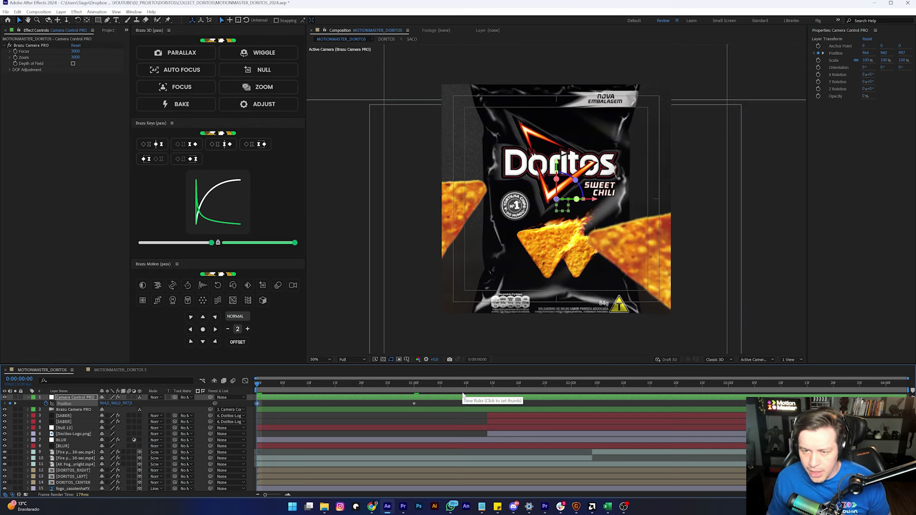
key("space")
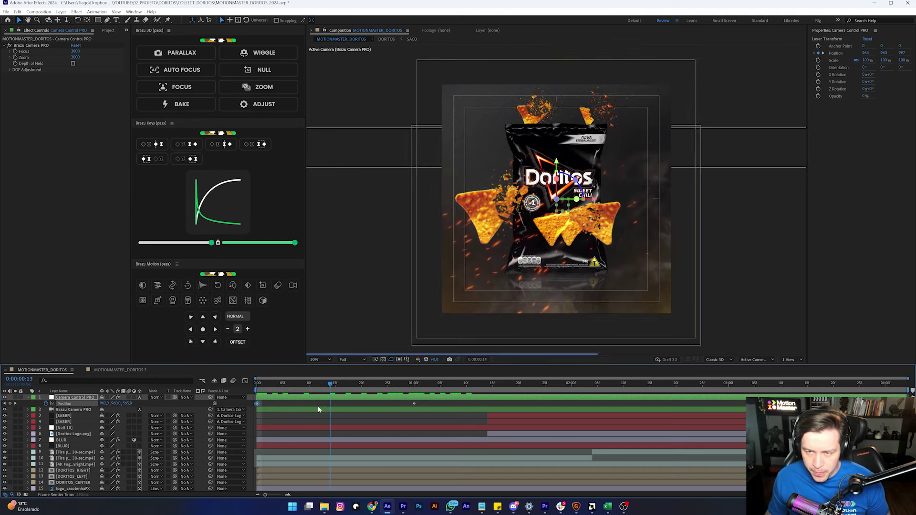
key("space")
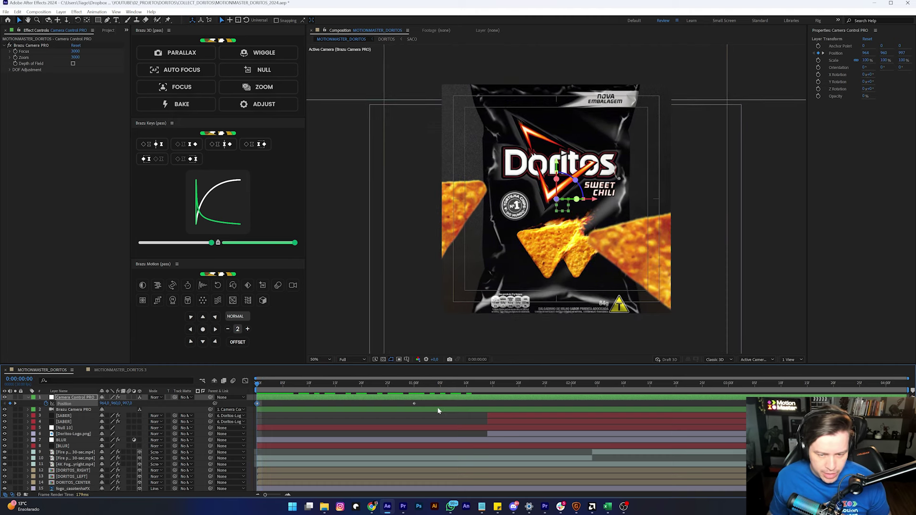
left_click_drag(429, 402, 252, 413)
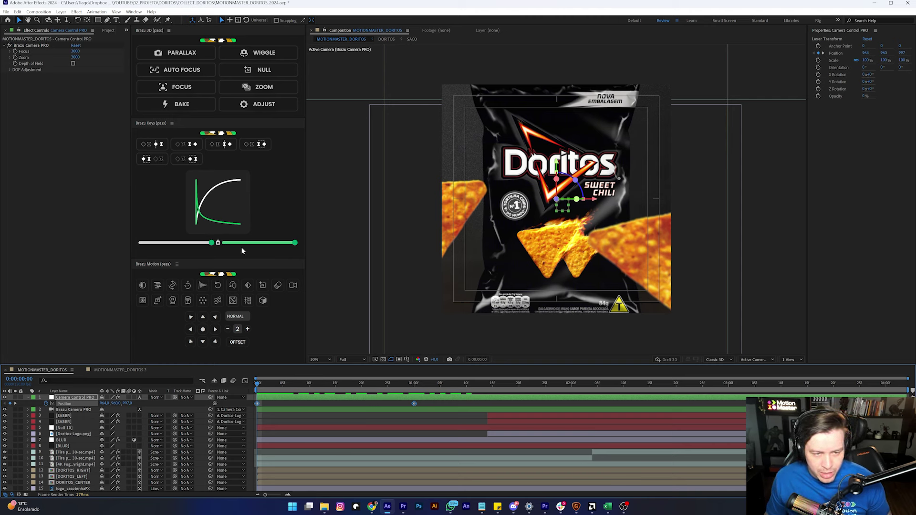
left_click_drag(213, 246, 173, 243)
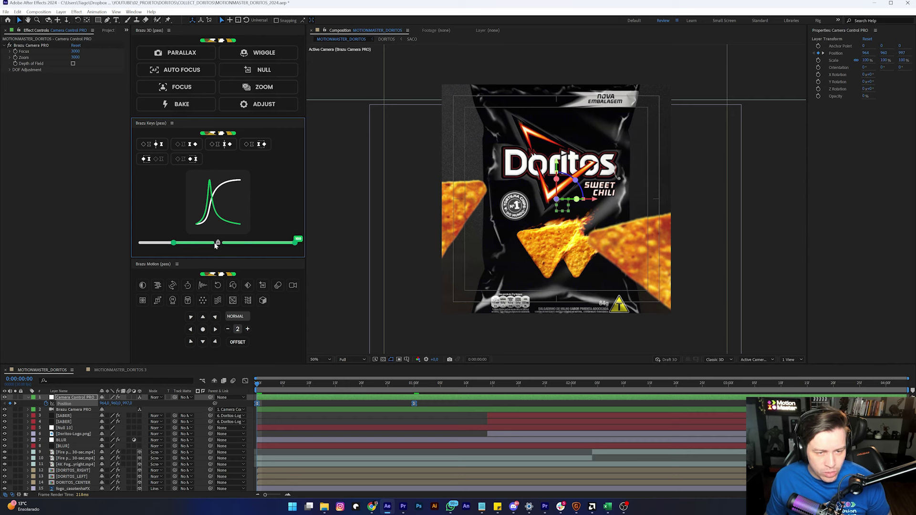
- Adjust both keyframes' Brazu Keys influence, raising the first keyframe's ease to about 78% in the Graph Editor
left_click_drag(174, 247, 162, 244)
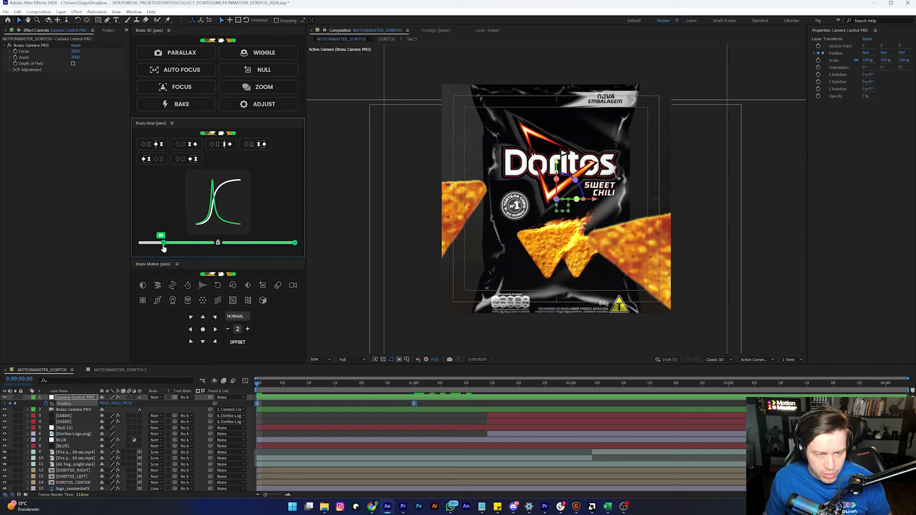
left_click_drag(295, 242, 260, 247)
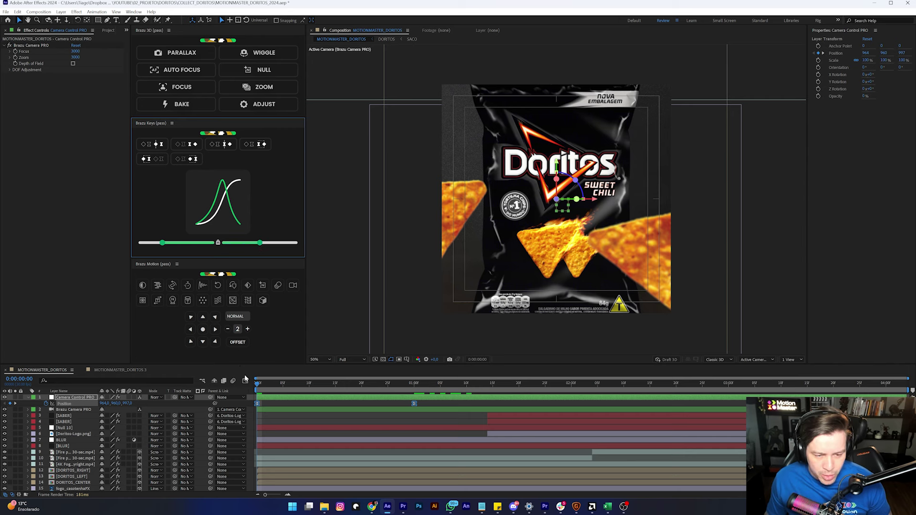
left_click(245, 382)
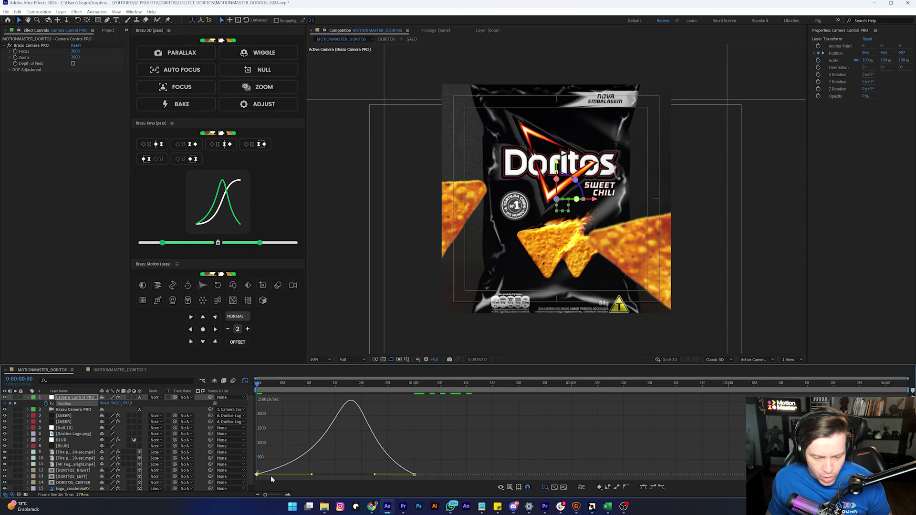
left_click_drag(314, 474, 323, 476)
left_click_drag(319, 477, 317, 475)
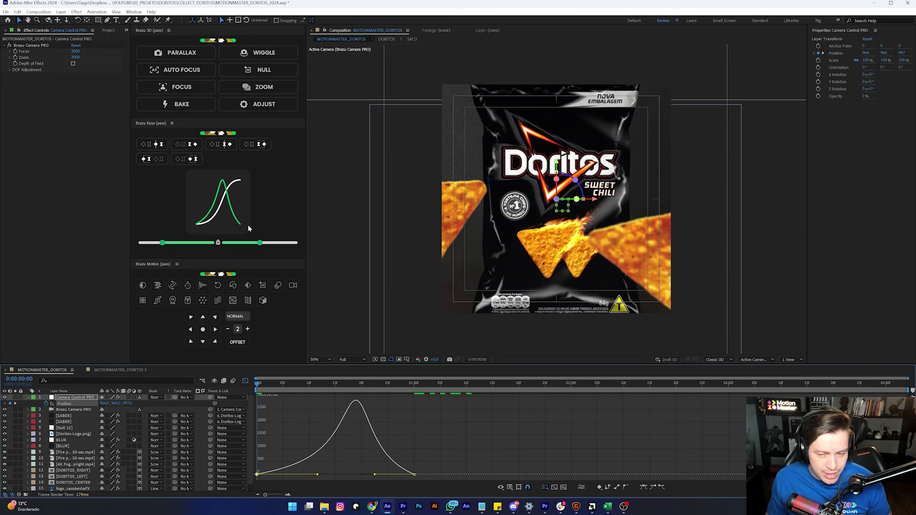
left_click(245, 380)
left_click_drag(260, 245, 267, 247)
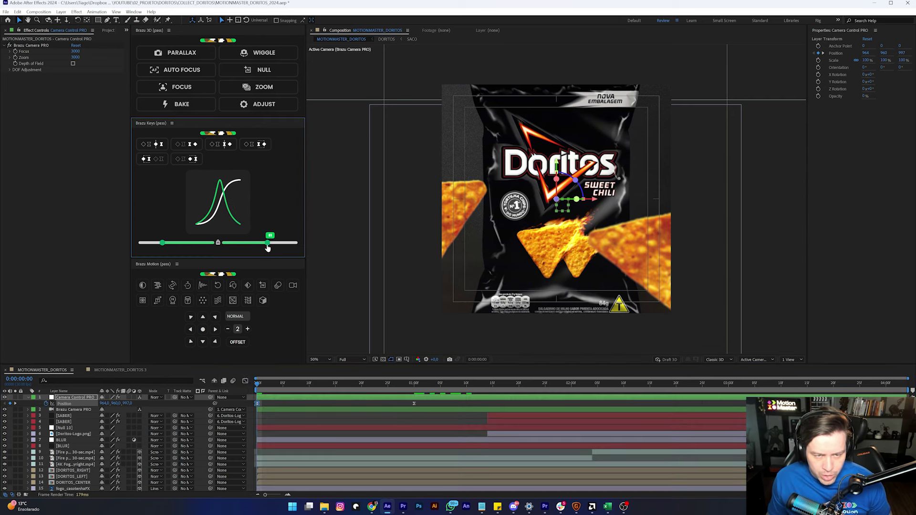
- Nudge the first keyframe's ease, then preview the pull-back and the logo reveal from about 1:28
left_click_drag(162, 243, 170, 247)
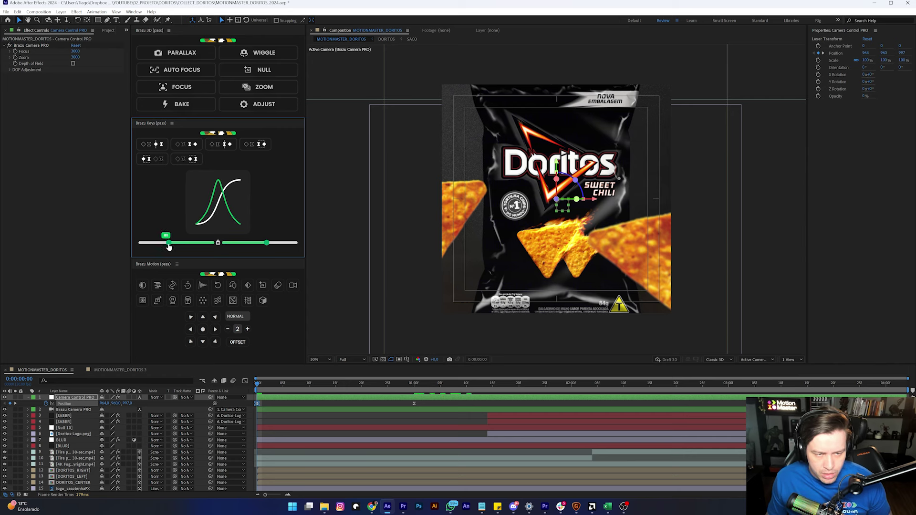
left_click(325, 418)
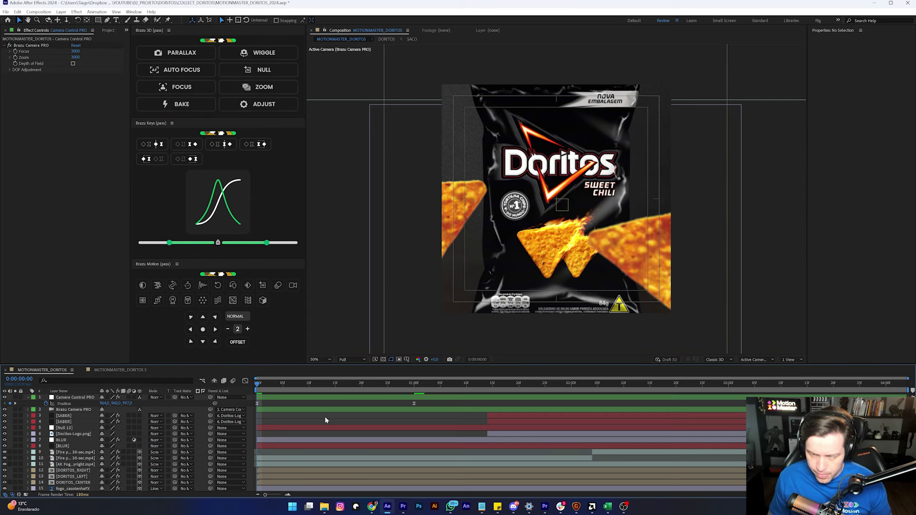
key("space")
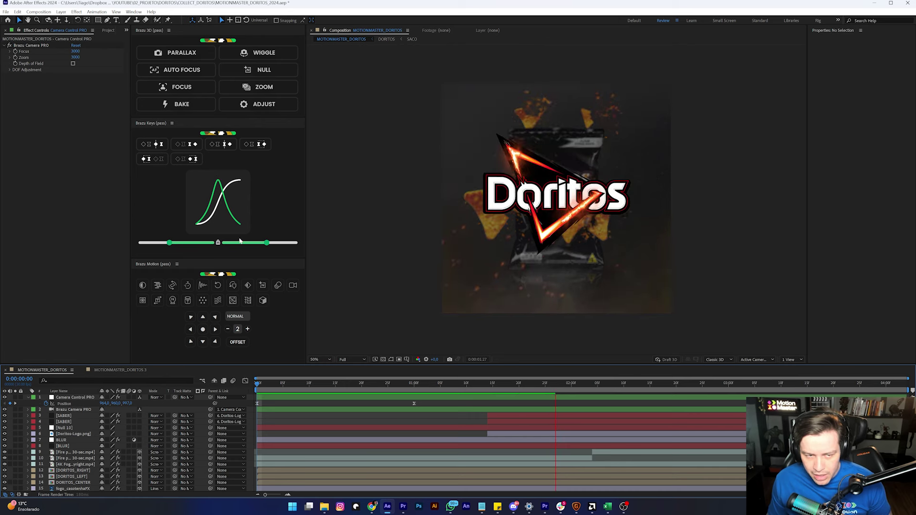
left_click(560, 389)
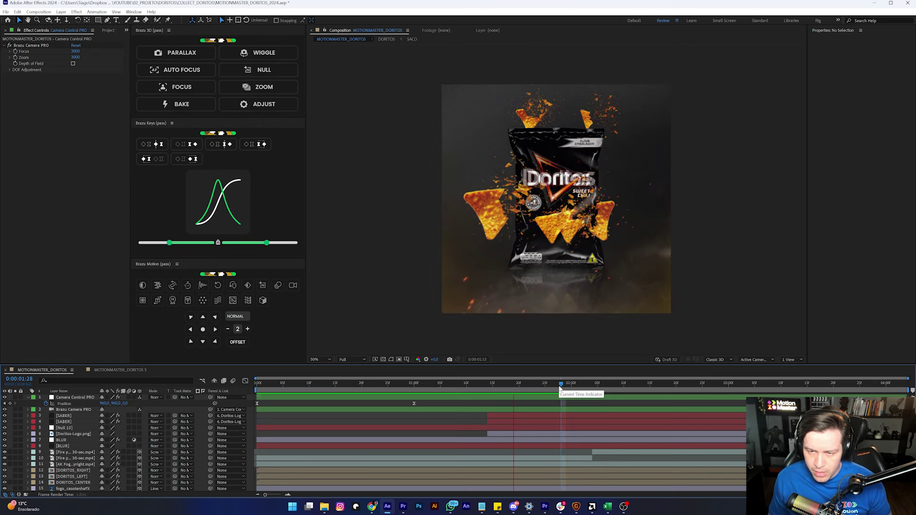
key("space")
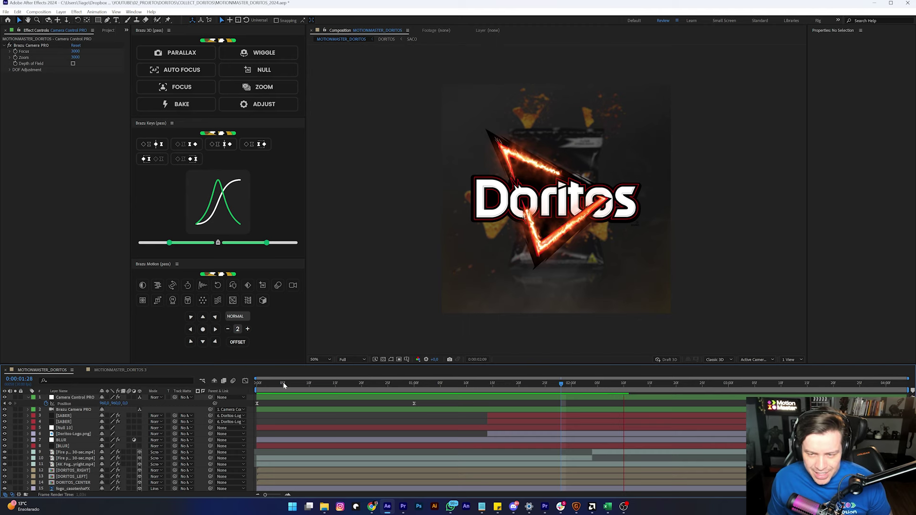
key("Home")
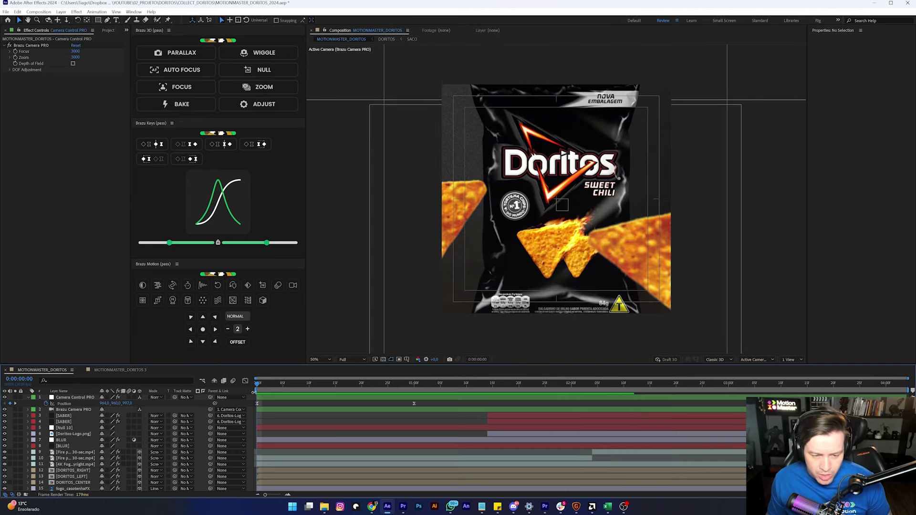
left_click(268, 398)
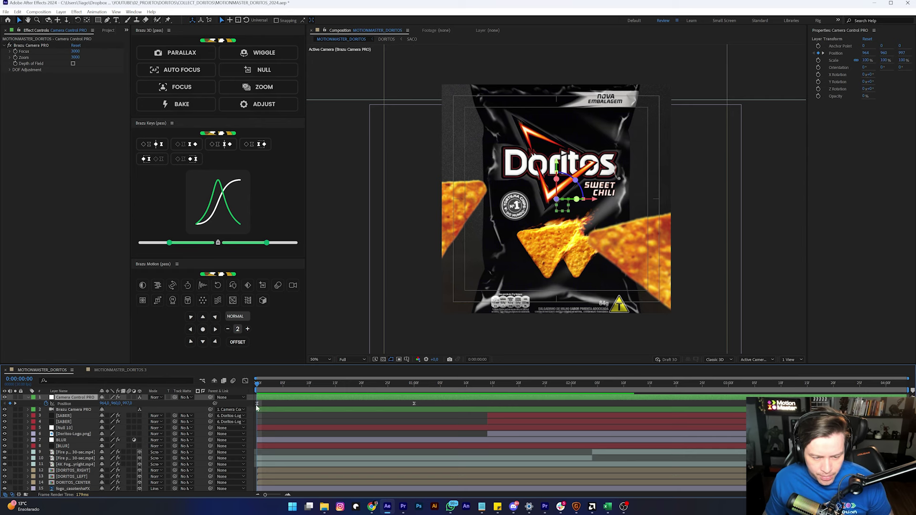
- Make the camera's first Position keyframe auto-bezier and check its speed curve
left_click(256, 404)
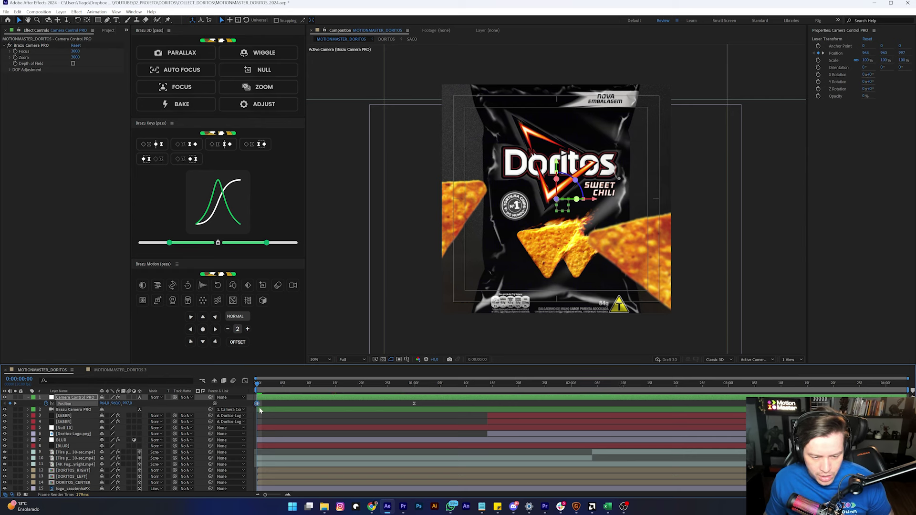
left_click(257, 404, "ctrl")
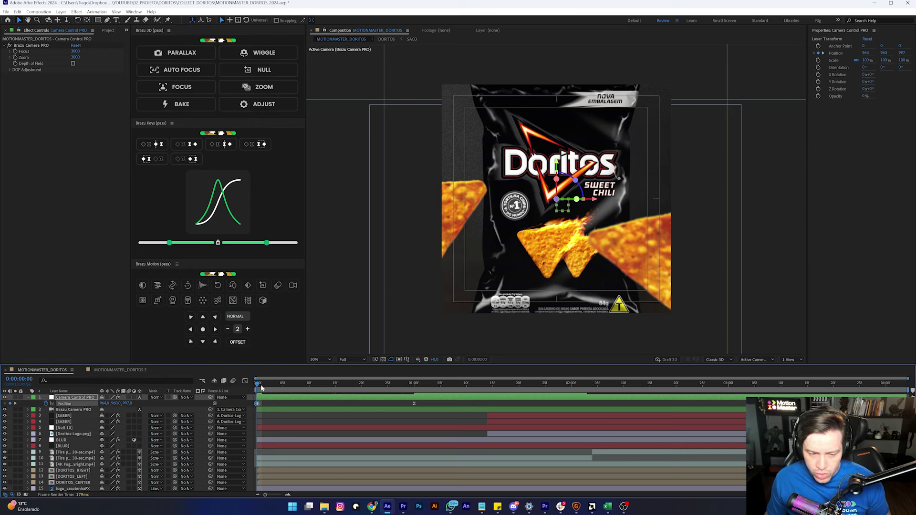
left_click(245, 382)
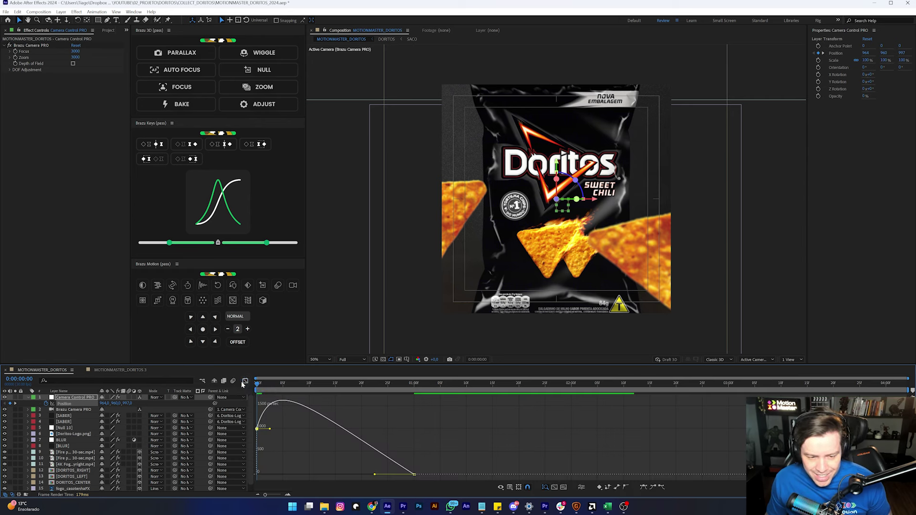
key("shift+F3")
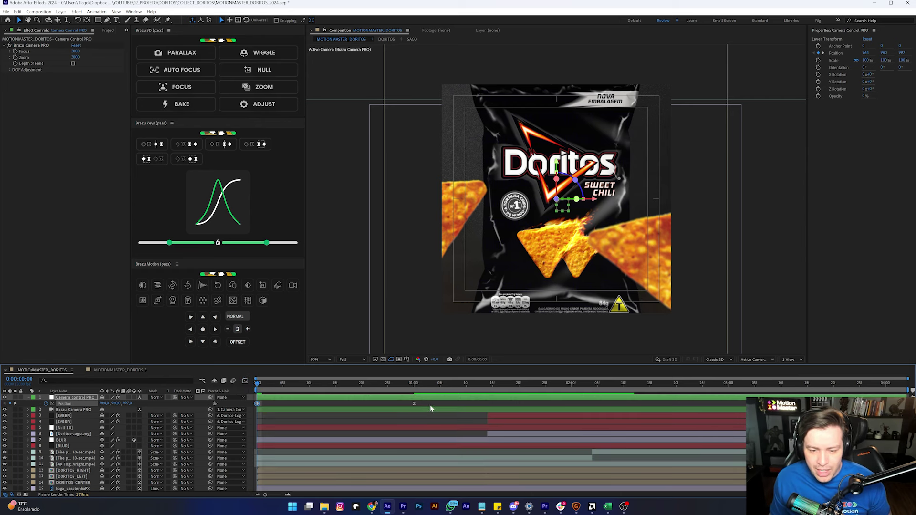
- Strengthen the Brazu Keys ease on the camera keyframe to 88 and preview the pull-back
left_click(415, 399)
left_click(414, 403)
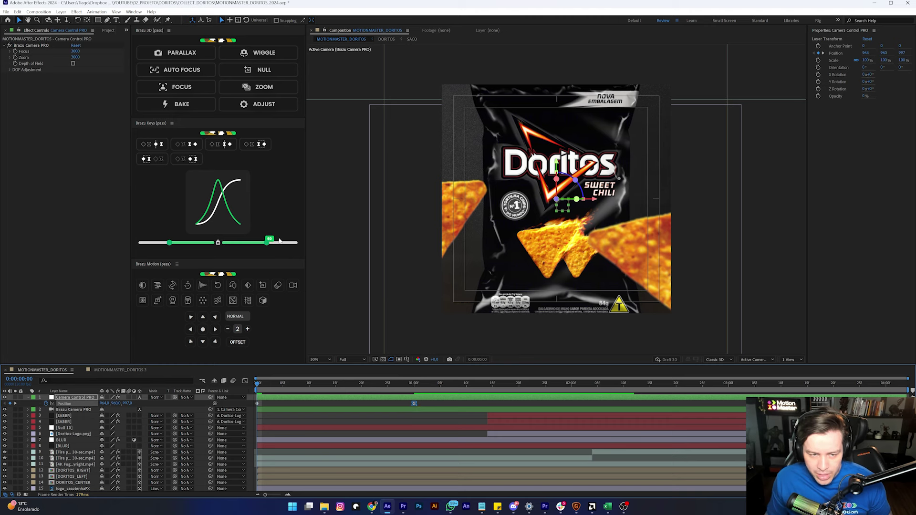
left_click_drag(267, 242, 284, 243)
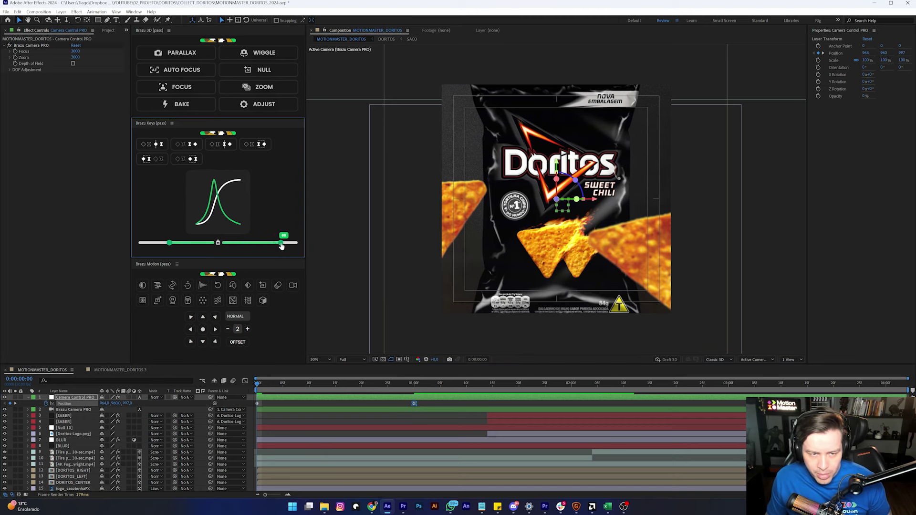
left_click(451, 408)
key("space")
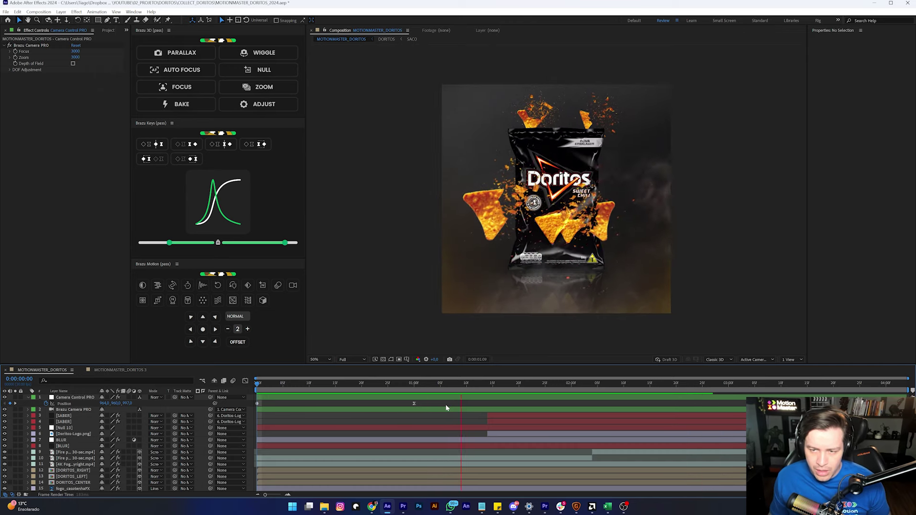
key("space")
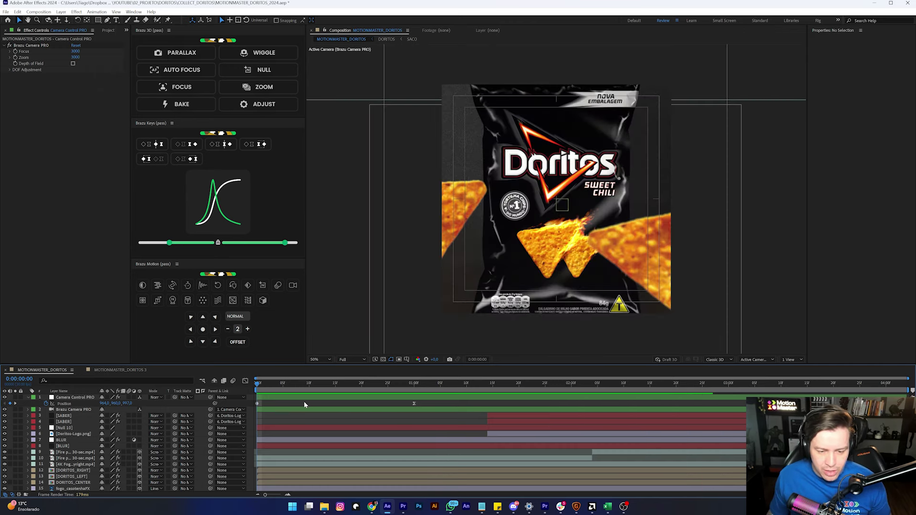
- Apply Wiggle Camera PRO to Camera Control PRO, with 0.50 frequency and 30 amplitude on X, Y and Z position
left_click(286, 397)
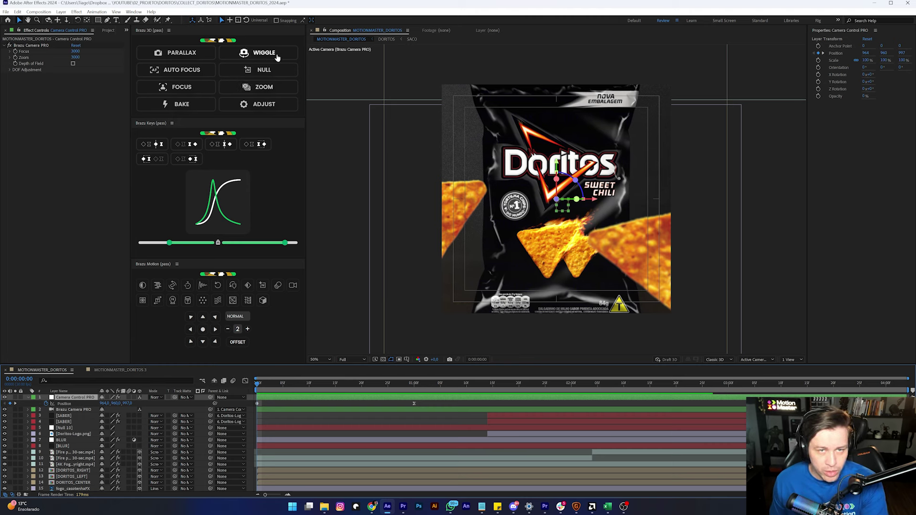
left_click(270, 53)
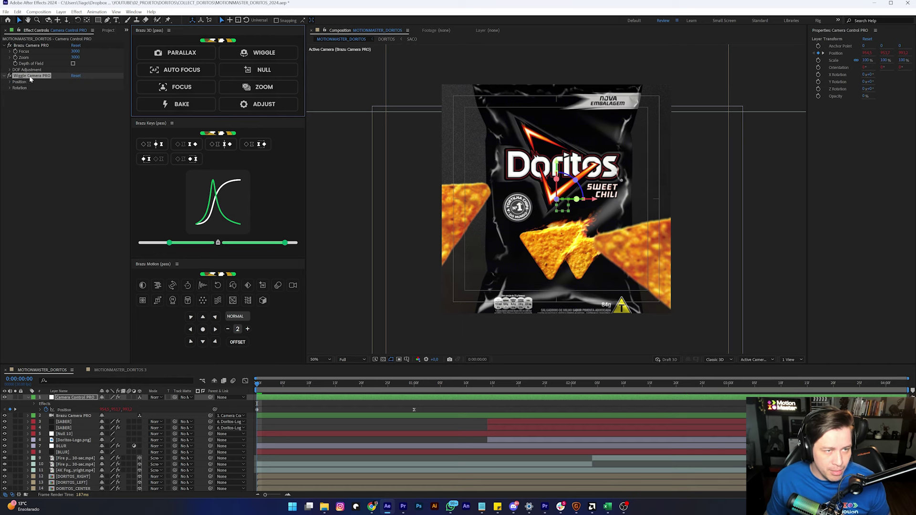
left_click(10, 82)
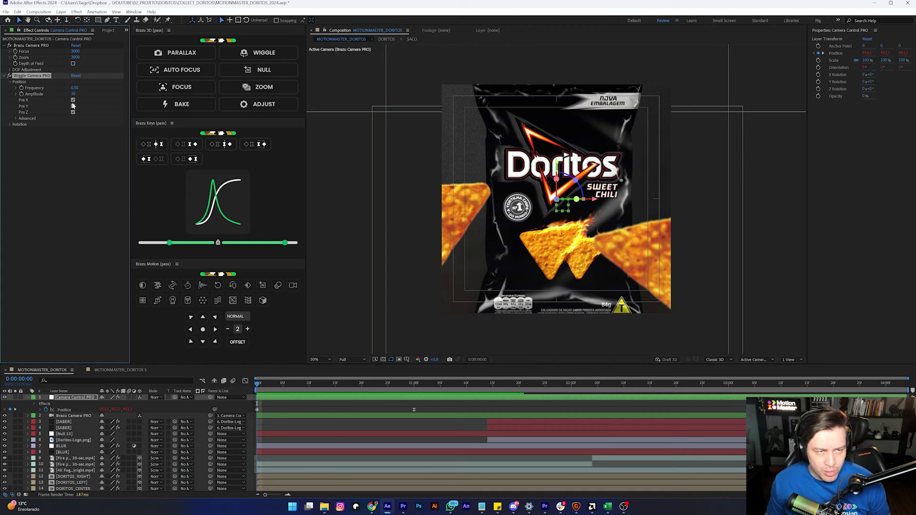
left_click(380, 407)
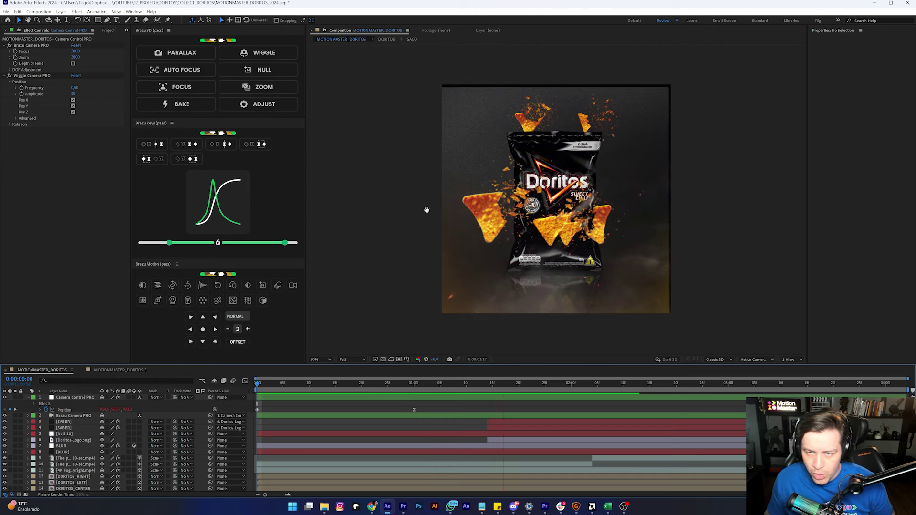
- Scale the BG layer up to 107%
key("space")
scroll(72, 467, "down", 2)
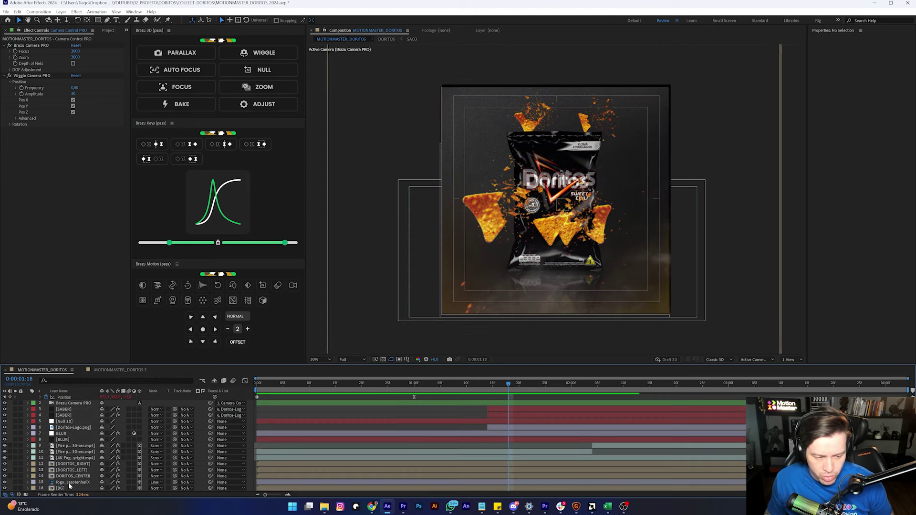
left_click(61, 489)
key("s")
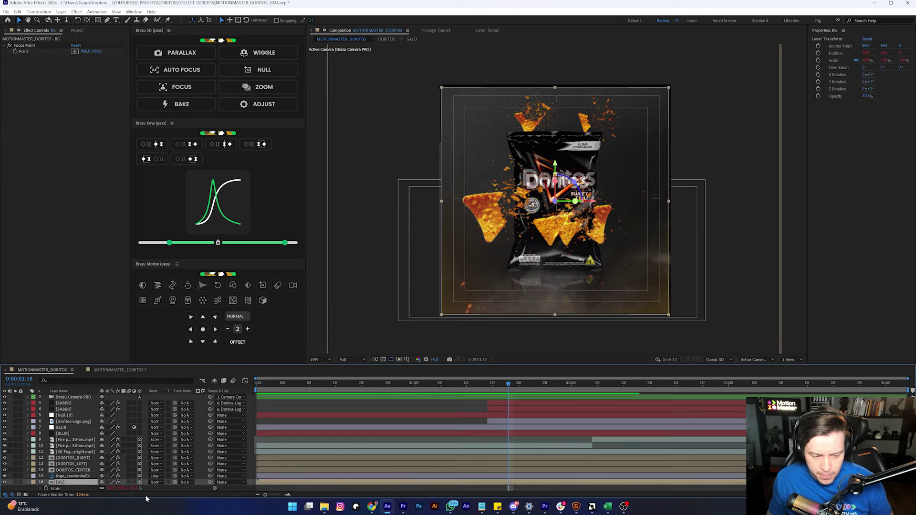
left_click_drag(135, 488, 148, 488)
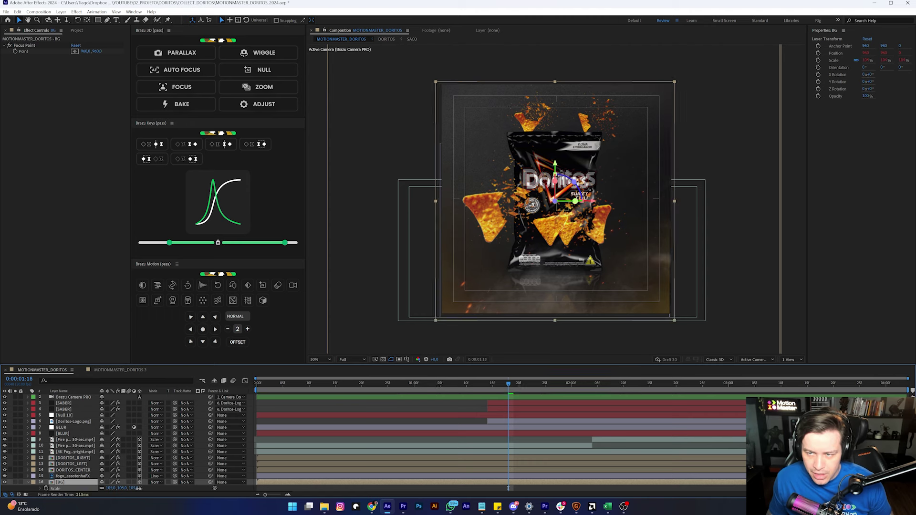
- Shrink the fogo_casotenhaFX fire layer to about 91.6% and preview the animation
left_click(74, 476)
key("s")
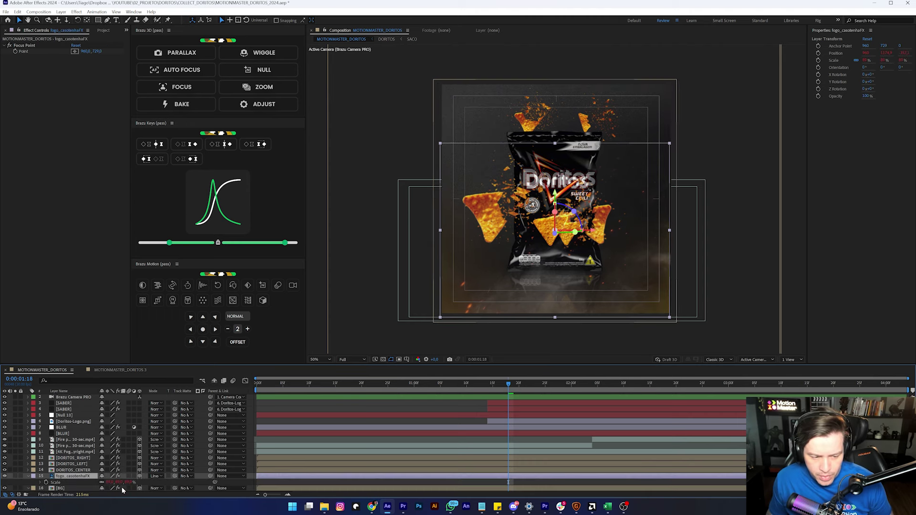
left_click_drag(110, 482, 105, 482)
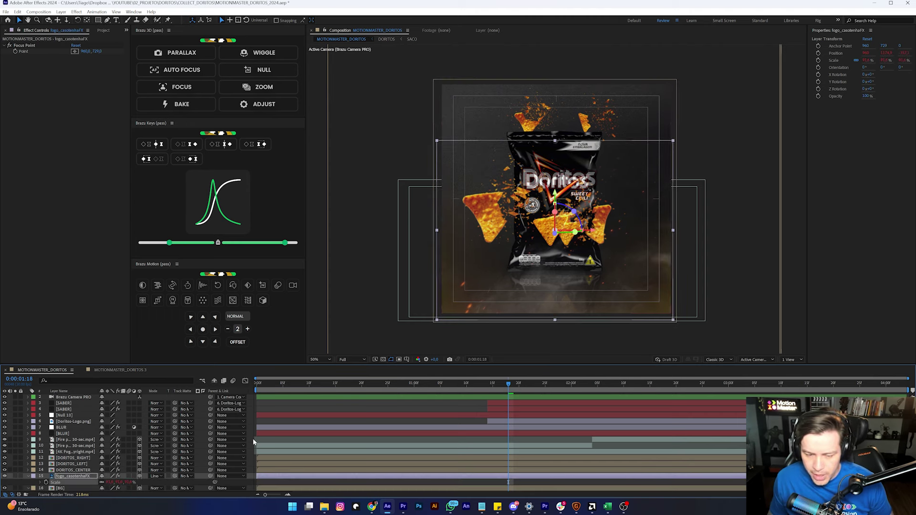
left_click(364, 406)
key("space")
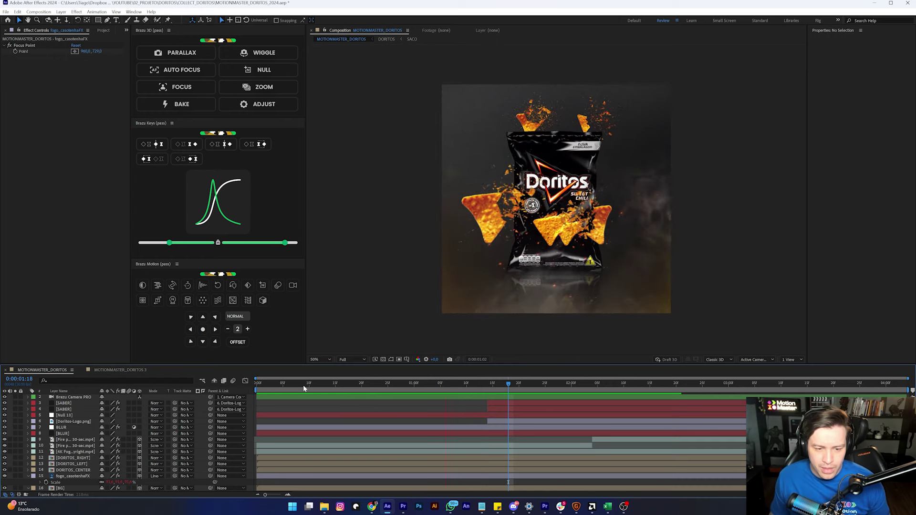
key("space")
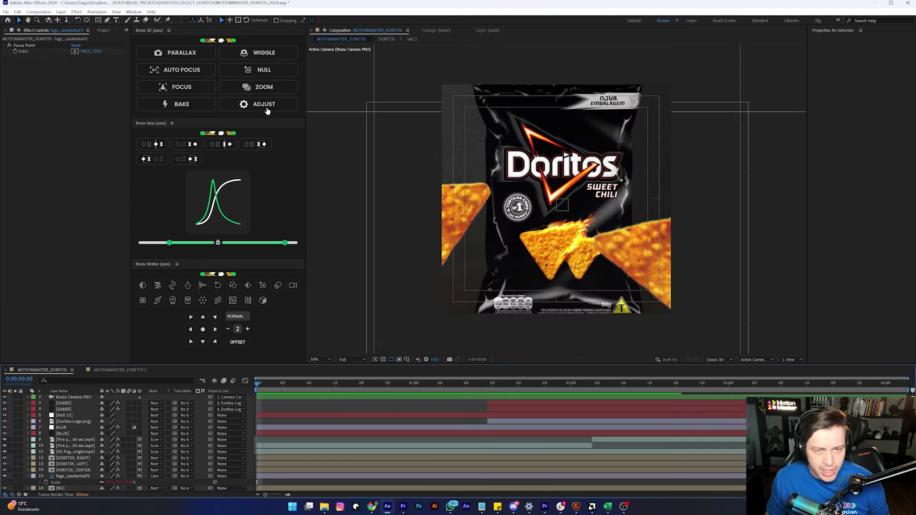
- Apply Brazu camera adjustment: zoom 3000, offset 2500, wiggle amplitude 30, frequency 0.50
left_click(272, 109)
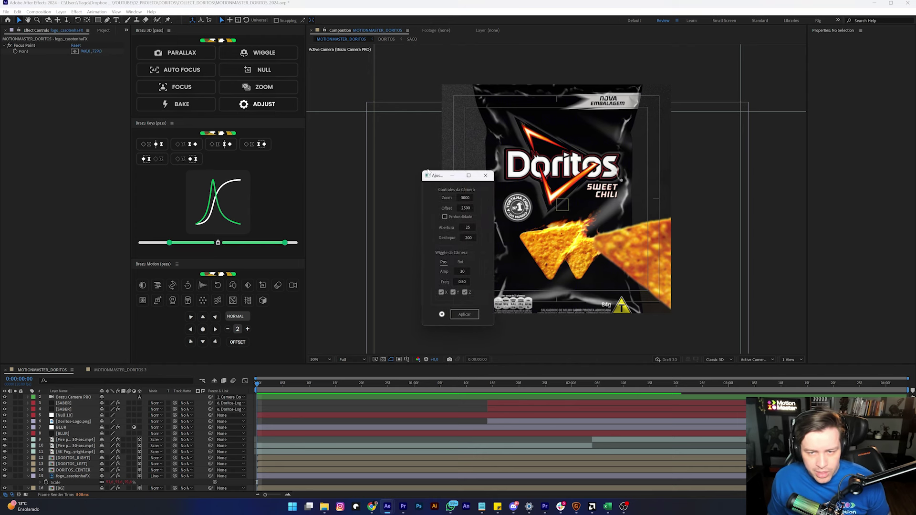
left_click_drag(443, 179, 326, 139)
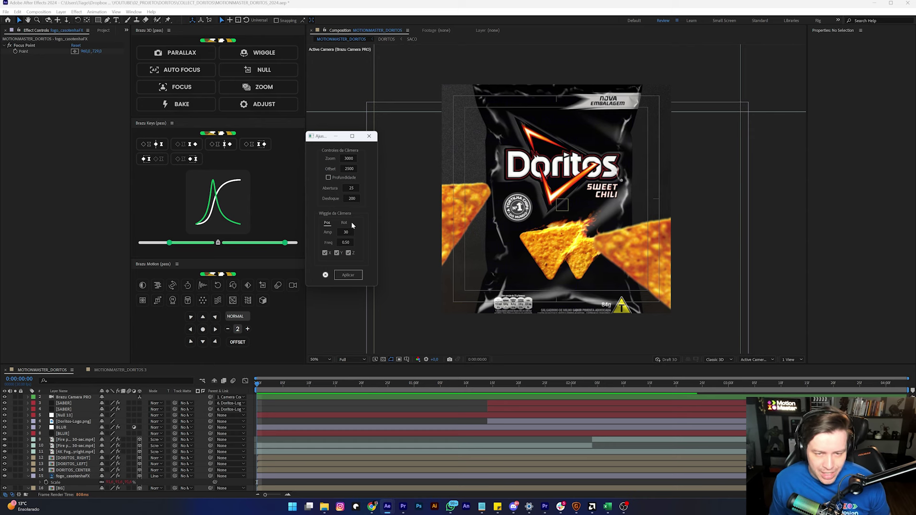
left_click(357, 275)
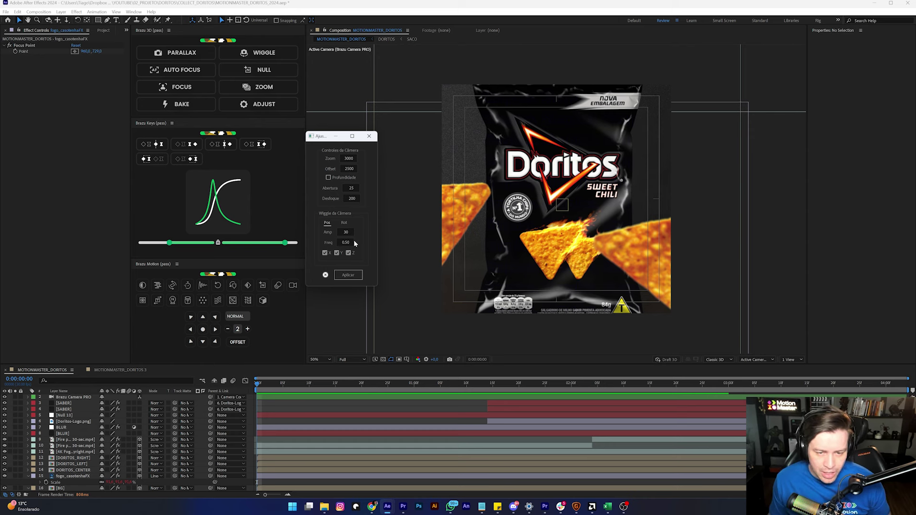
left_click(369, 137)
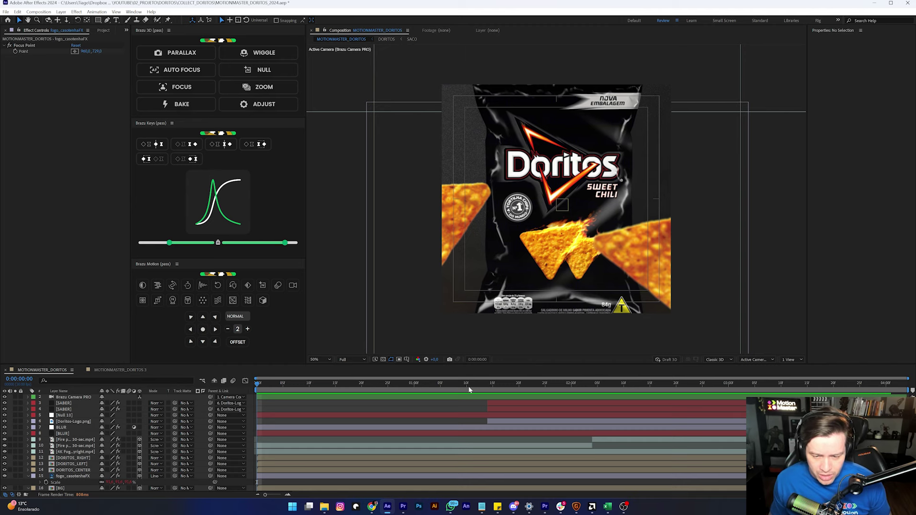
- At 0:00:01:16, try DORITOS_CENTER's anchor at centre, left and right, settling on centre
left_click_drag(469, 390, 497, 391)
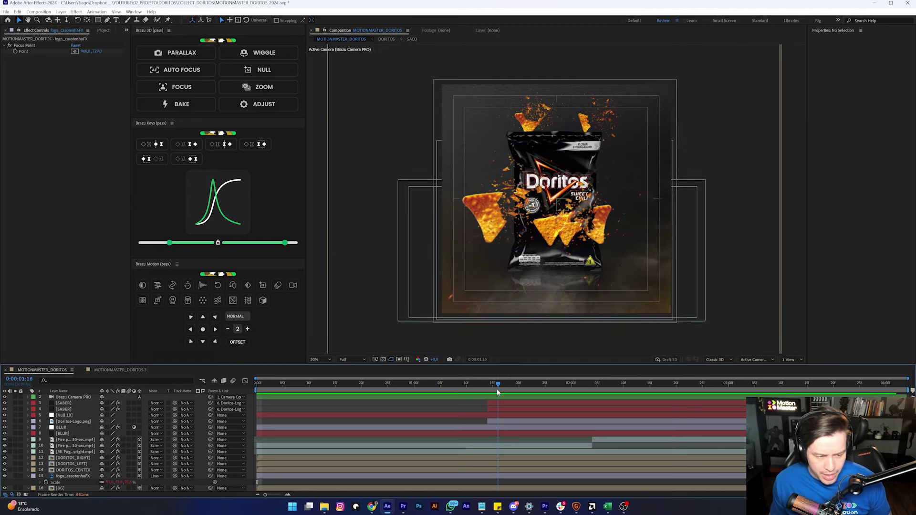
left_click(67, 471)
key("comma")
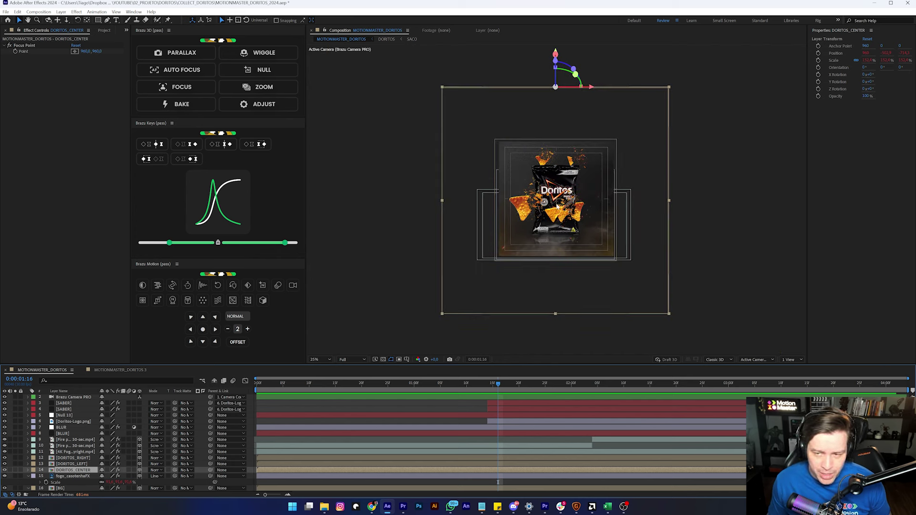
left_click(203, 329)
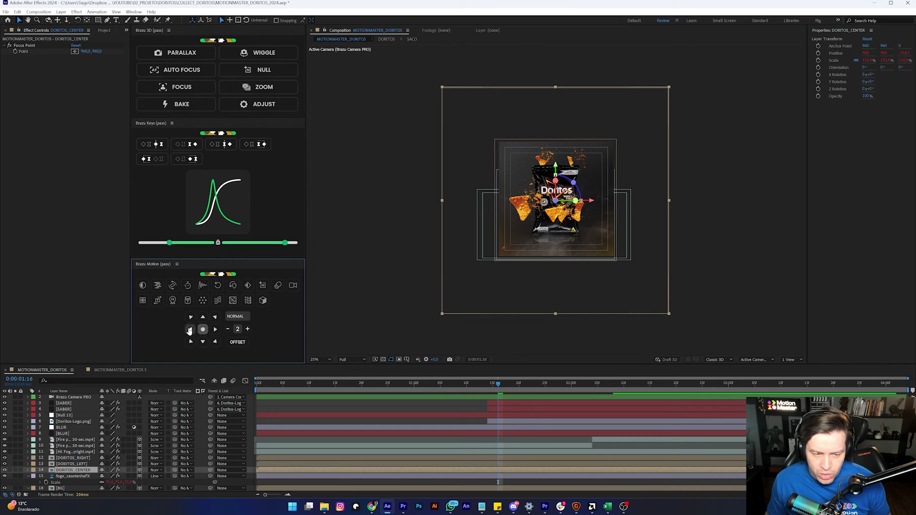
left_click(190, 329)
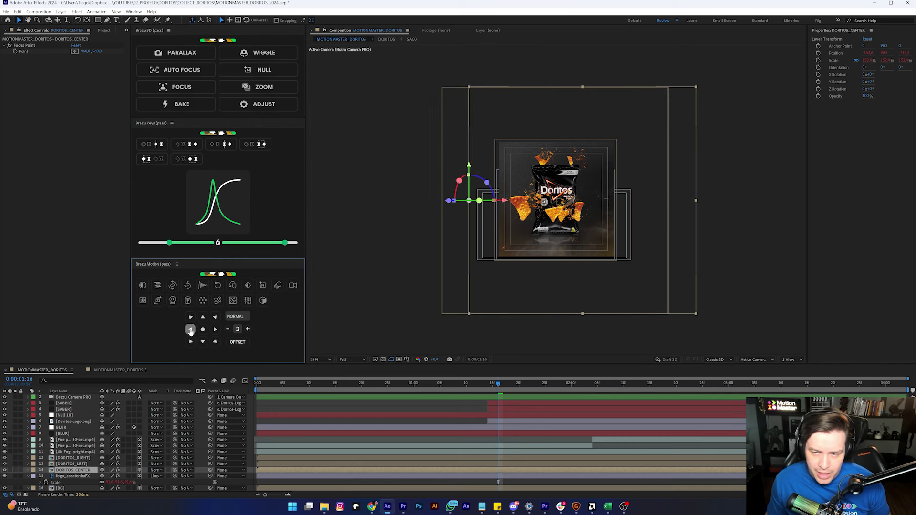
left_click(215, 329)
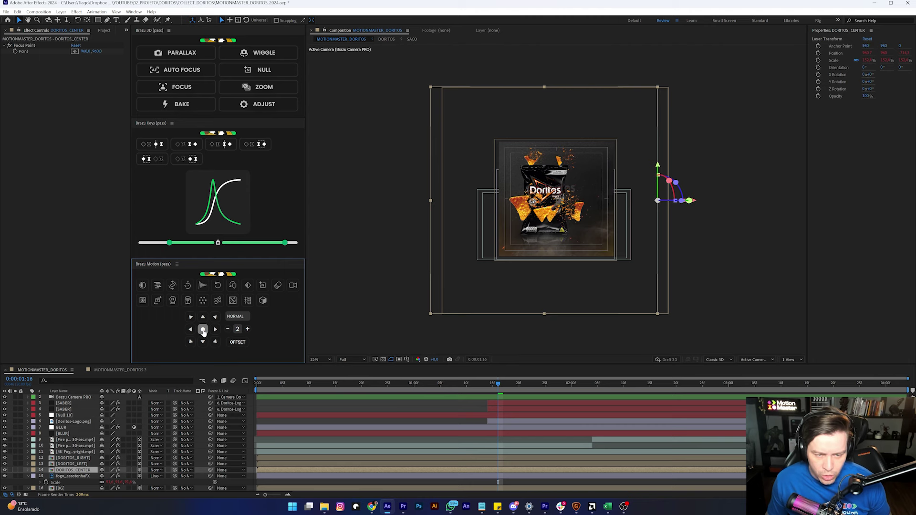
left_click(203, 329)
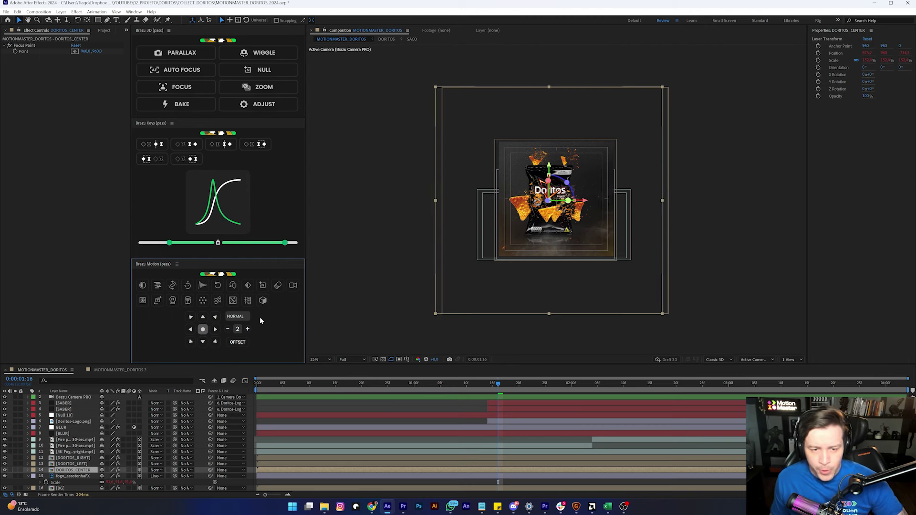
left_click(143, 285)
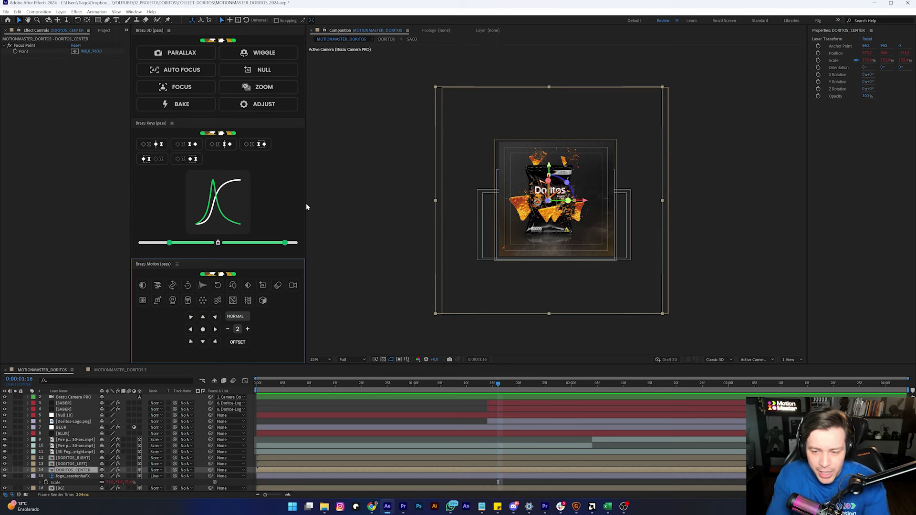
- Preview at 50% zoom, scrub through the logo reveal, then return the playhead to 0:00
key("period")
key("period")
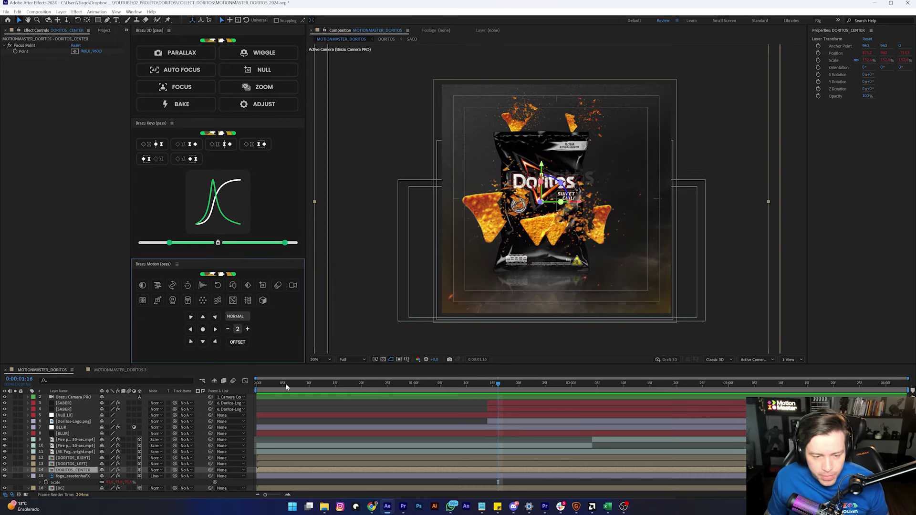
left_click(278, 384)
key("space")
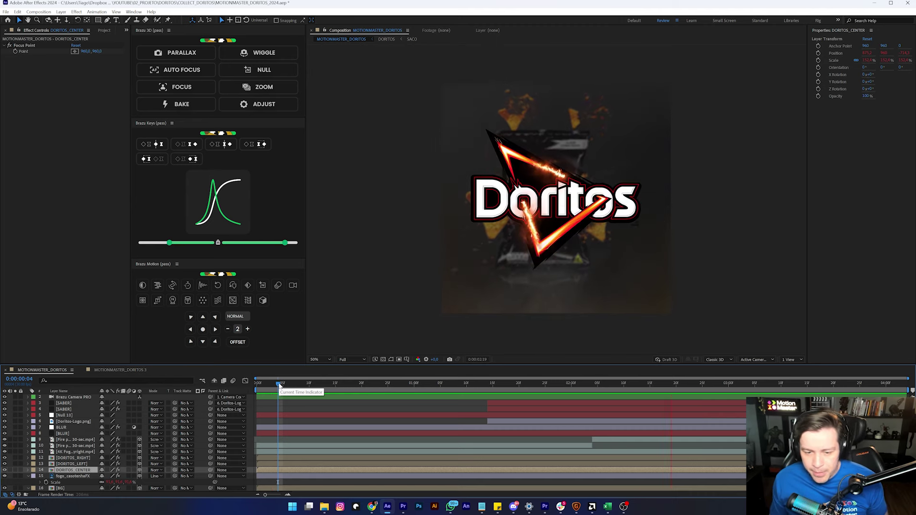
left_click_drag(280, 384, 305, 384)
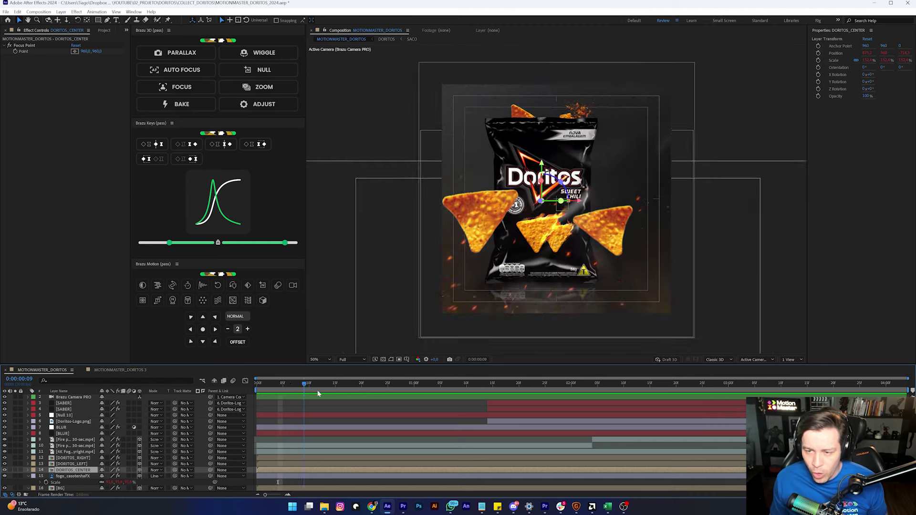
left_click(336, 384)
left_click_drag(347, 385, 609, 401)
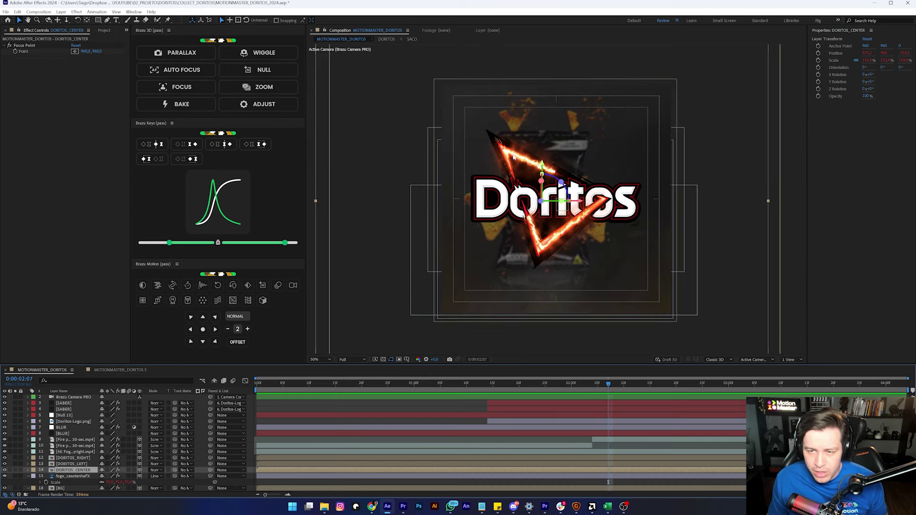
left_click_drag(615, 385, 686, 386)
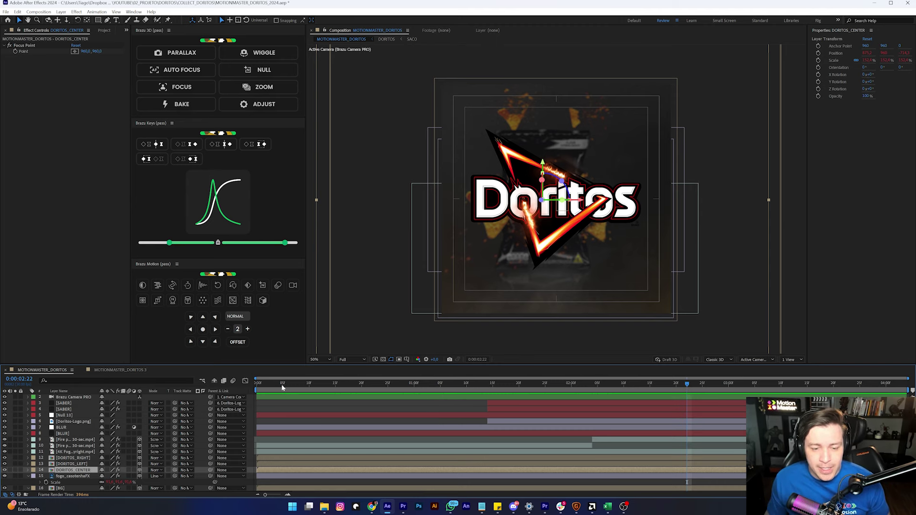
left_click_drag(282, 384, 231, 385)
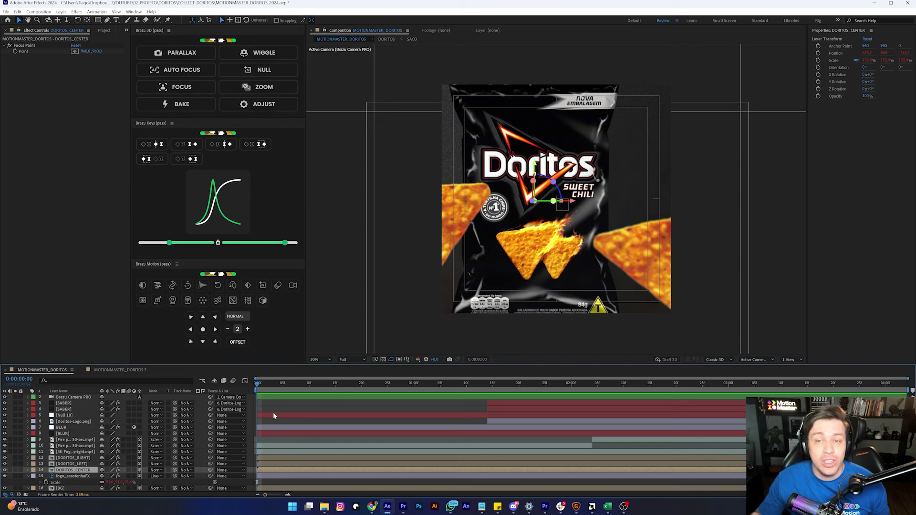